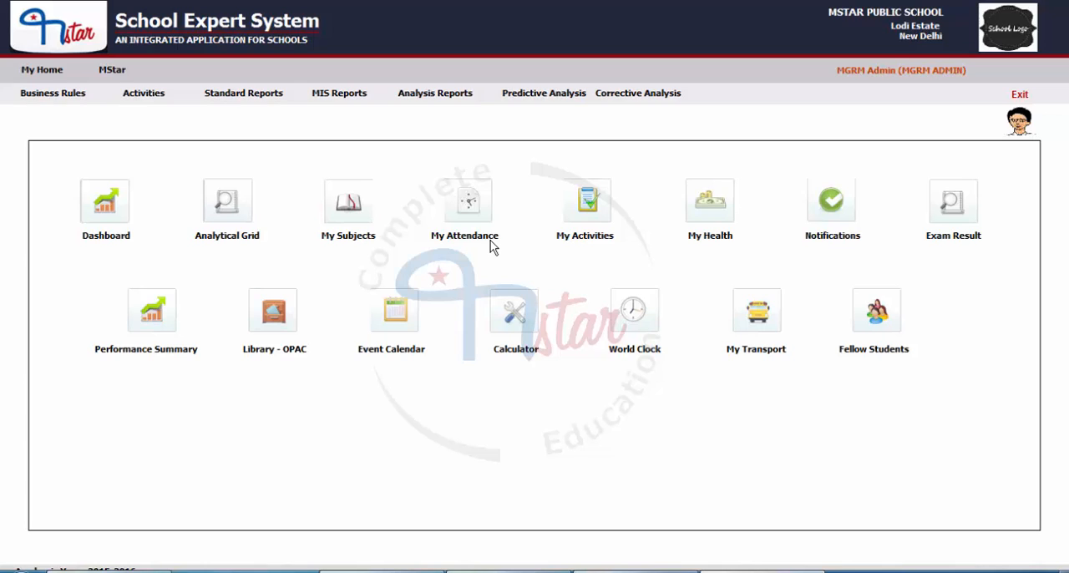
Open the Official Records form from the HRMS module's activities
{"action": "left_click", "coordinate": [110, 68]}
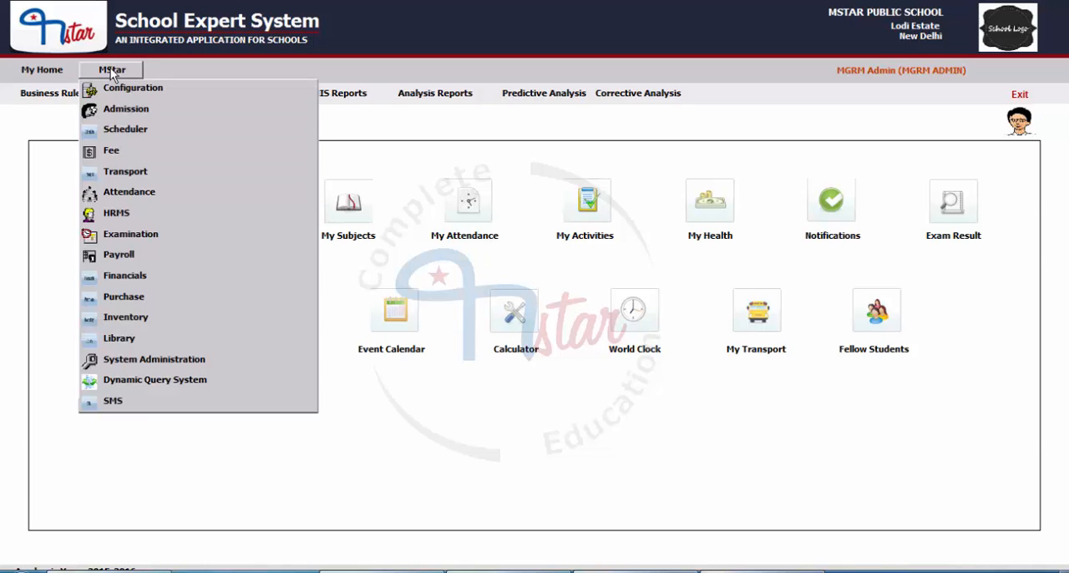
{"action": "left_click", "coordinate": [116, 214]}
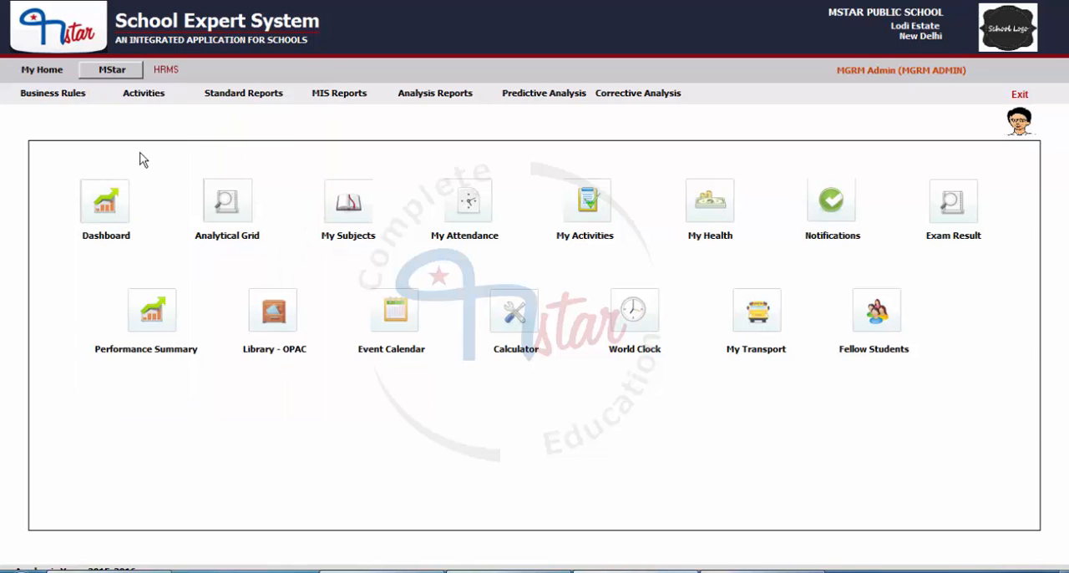
{"action": "left_click", "coordinate": [132, 97]}
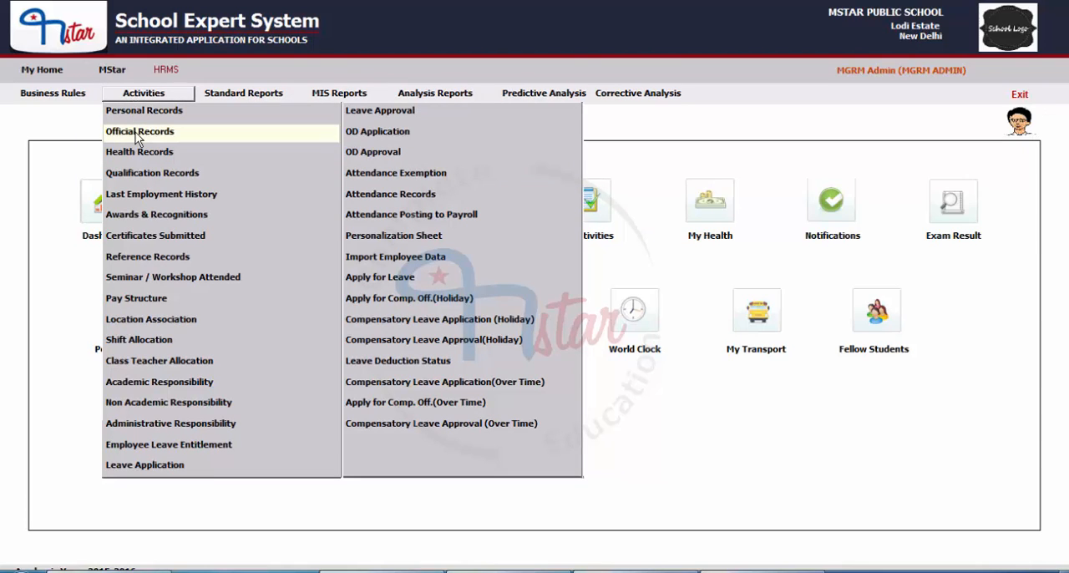
{"action": "left_click", "coordinate": [137, 132]}
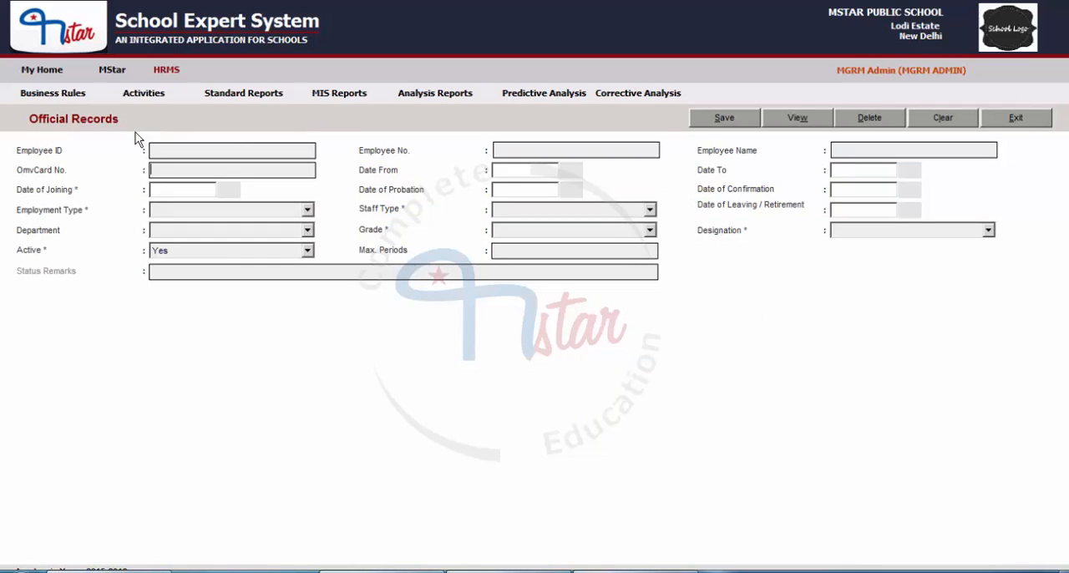
Find the employee by the first letters of the name among current employees, load the record and check its identification fields
{"action": "left_click", "coordinate": [795, 119]}
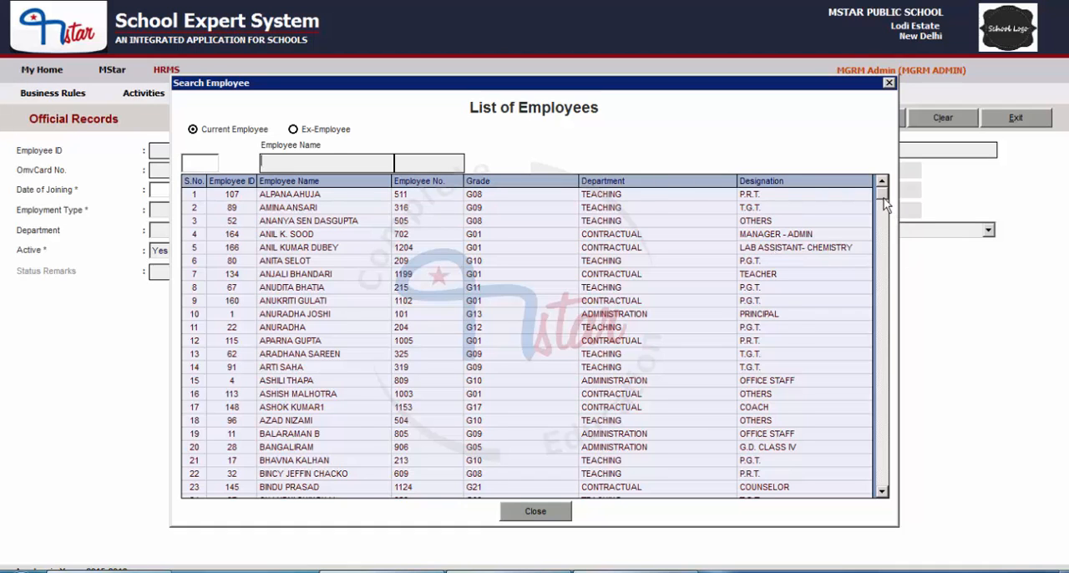
{"action": "left_click_drag", "start_coordinate": [884, 203], "coordinate": [697, 217]}
{"action": "type", "text": "JE"}
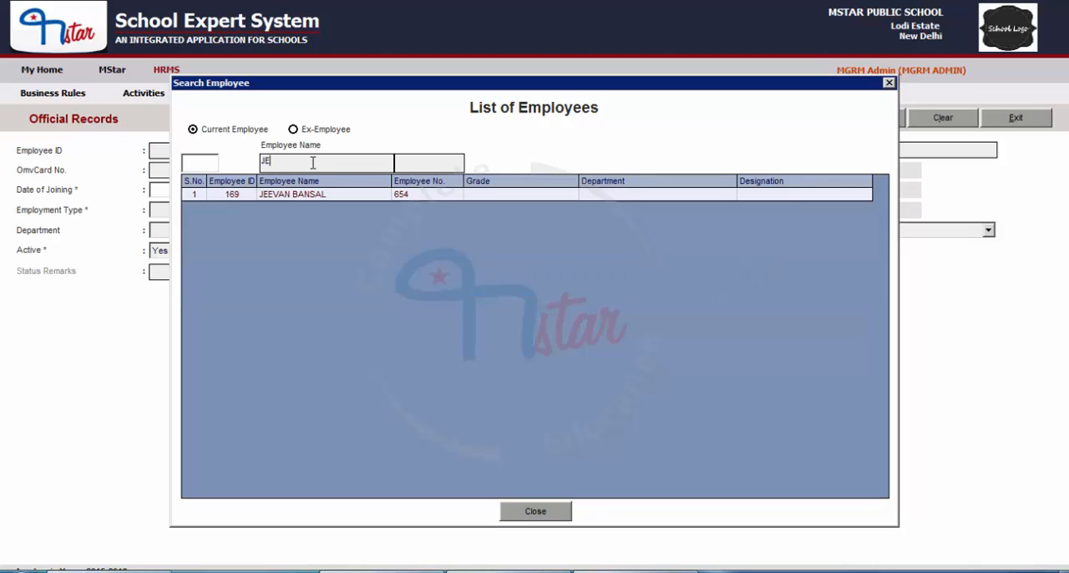
{"action": "type", "text": "E"}
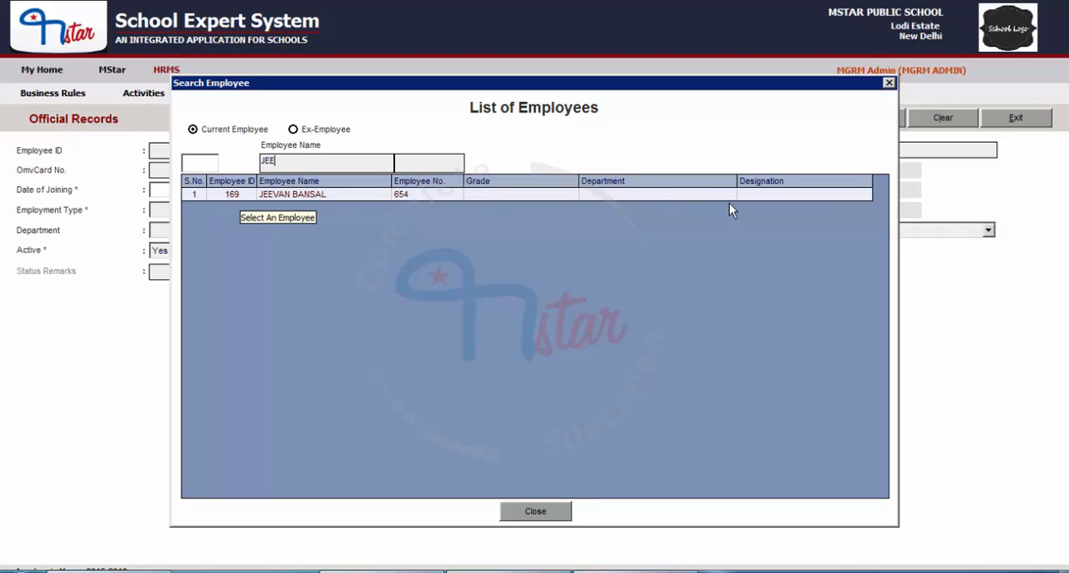
{"action": "double_click", "coordinate": [343, 193]}
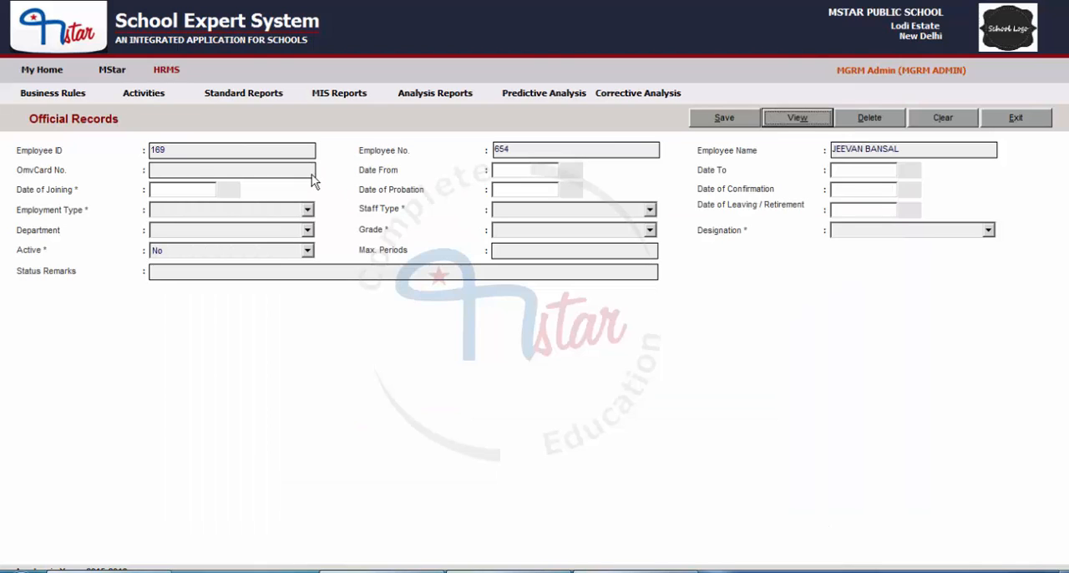
{"action": "left_click", "coordinate": [179, 151]}
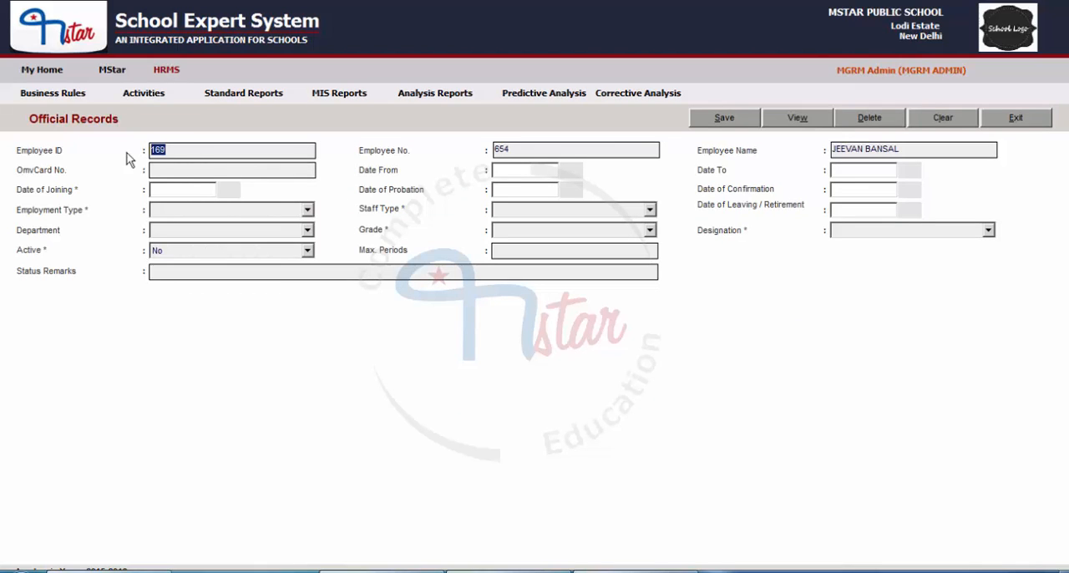
{"action": "key", "text": "Tab"}
{"action": "key", "text": "Tab"}
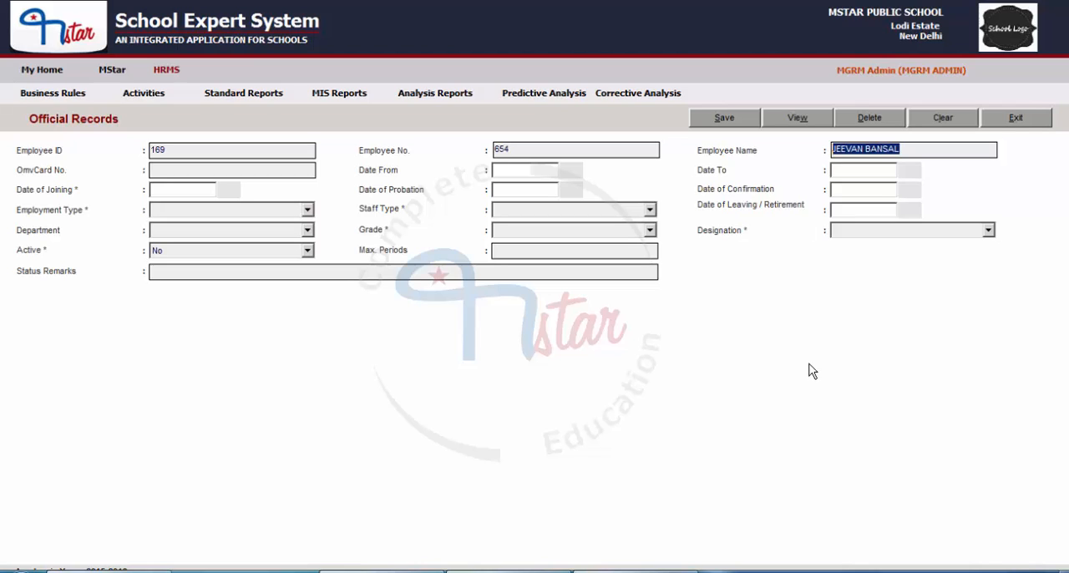
{"action": "key", "text": "Tab"}
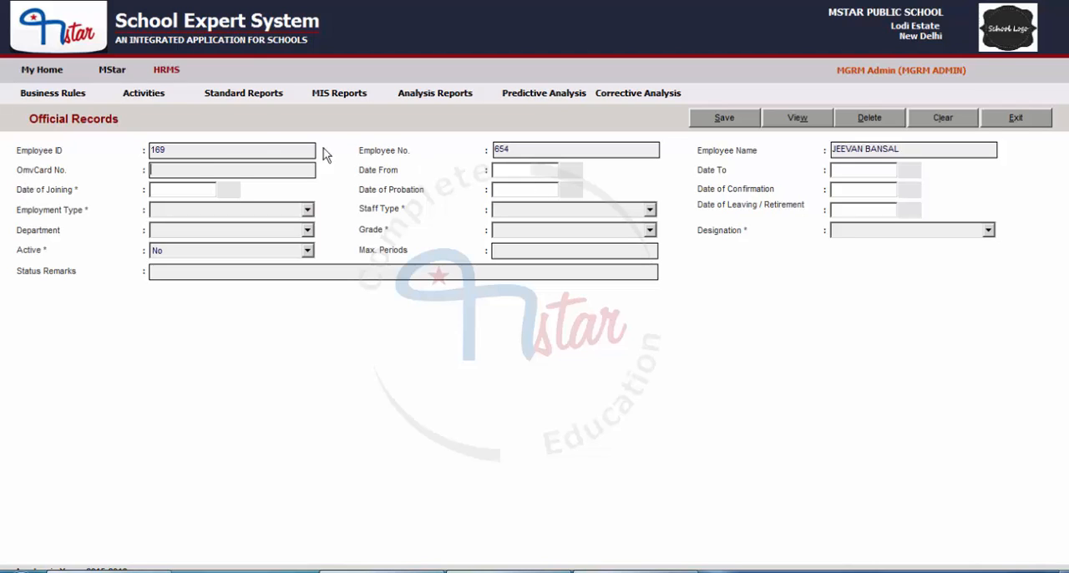
Set the employee's Date of Joining to 09/09/2014
{"action": "left_click", "coordinate": [178, 193]}
{"action": "type", "text": "09/09/2014"}
Set the Date of Probation to 09/09/2016 and the Date of Confirmation to 10/09/2016
{"action": "left_click", "coordinate": [509, 190]}
{"action": "type", "text": "09/09/2015"}
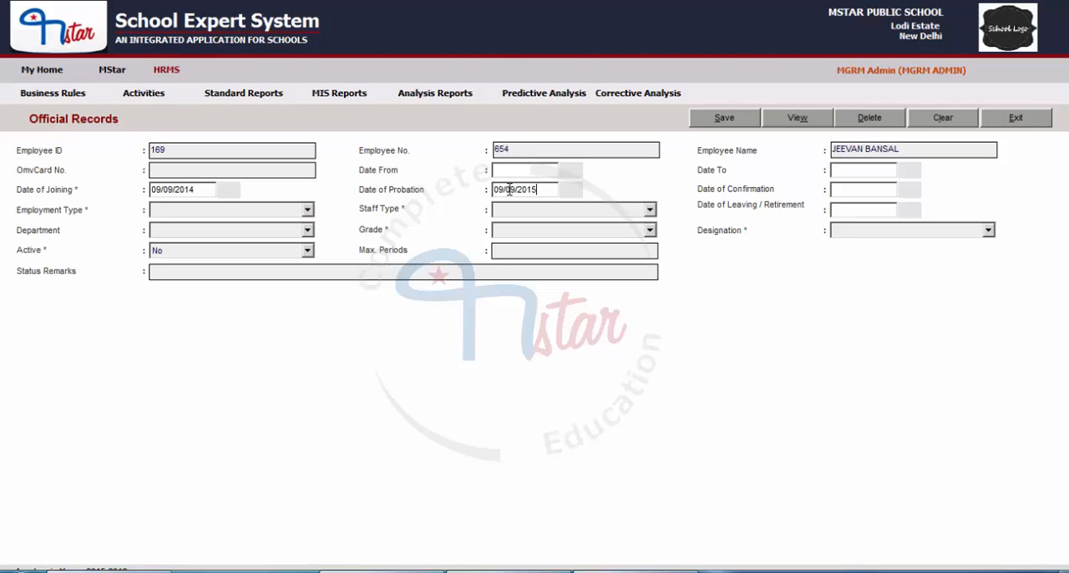
{"action": "left_click", "coordinate": [865, 190]}
{"action": "type", "text": "10/09/2016"}
Set the Employment Type to PERMANENT
{"action": "left_click", "coordinate": [298, 211]}
{"action": "scroll", "coordinate": [282, 253], "scroll_direction": "down", "scroll_amount": 1}
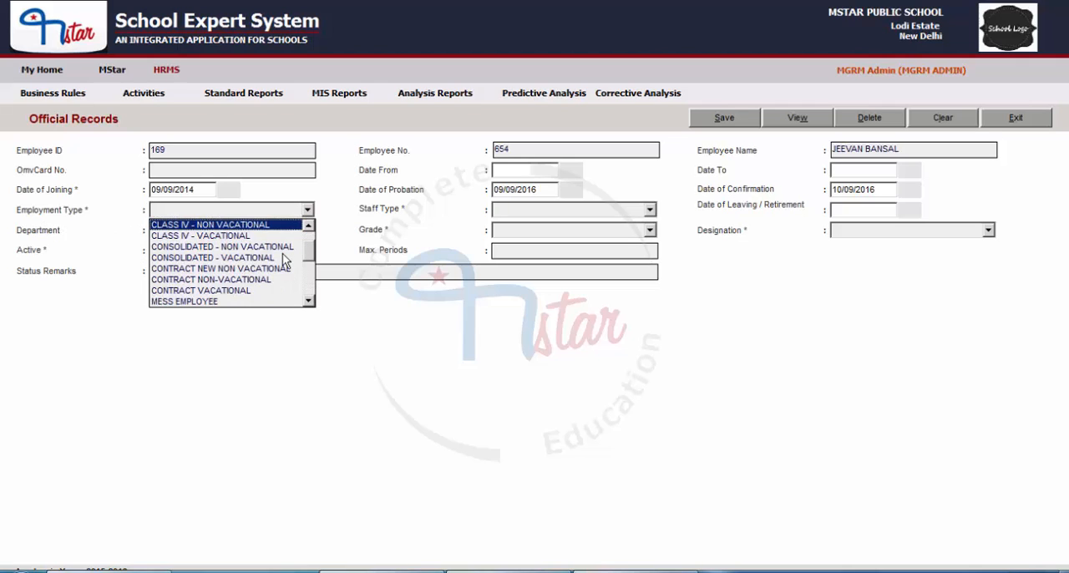
{"action": "scroll", "coordinate": [282, 259], "scroll_direction": "down", "scroll_amount": 1}
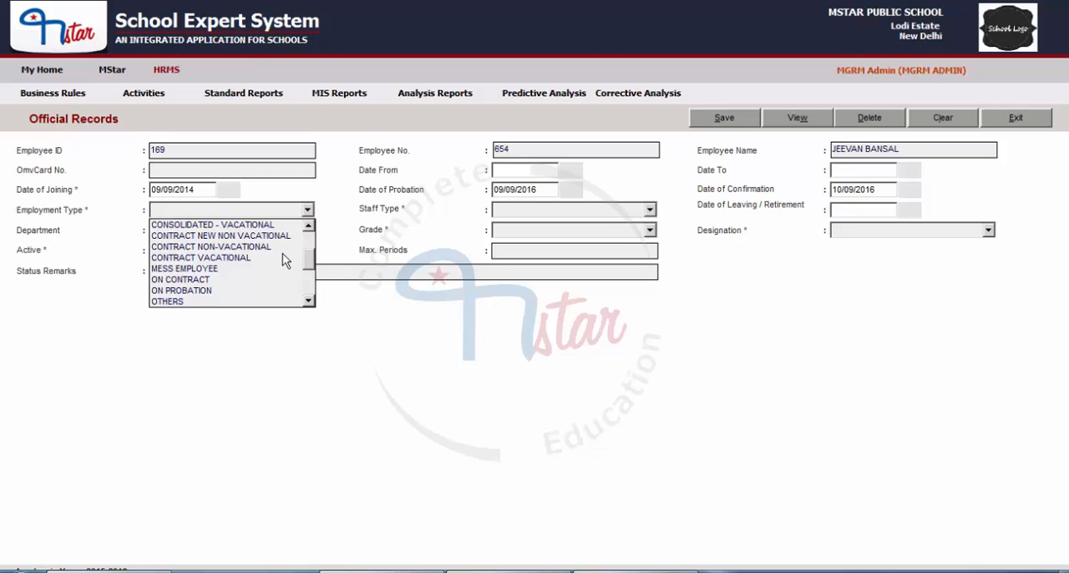
{"action": "scroll", "coordinate": [212, 289], "scroll_direction": "up", "scroll_amount": 1}
{"action": "scroll", "coordinate": [211, 290], "scroll_direction": "down", "scroll_amount": 2}
{"action": "left_click", "coordinate": [207, 290]}
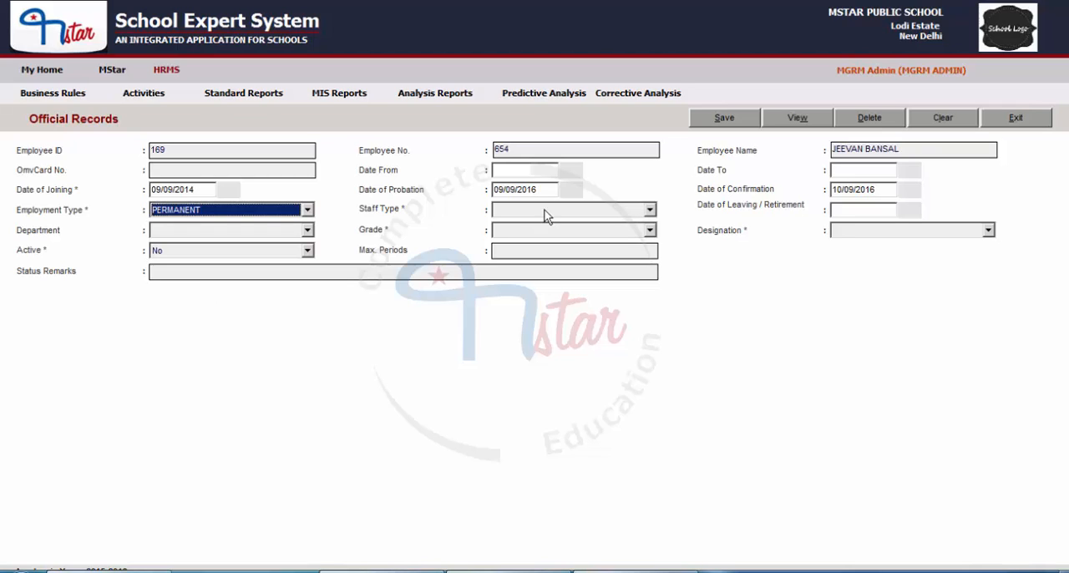
Set the Staff Type to Teacher and the Date of Leaving / Retirement to 09/09/2043
{"action": "left_click", "coordinate": [650, 210]}
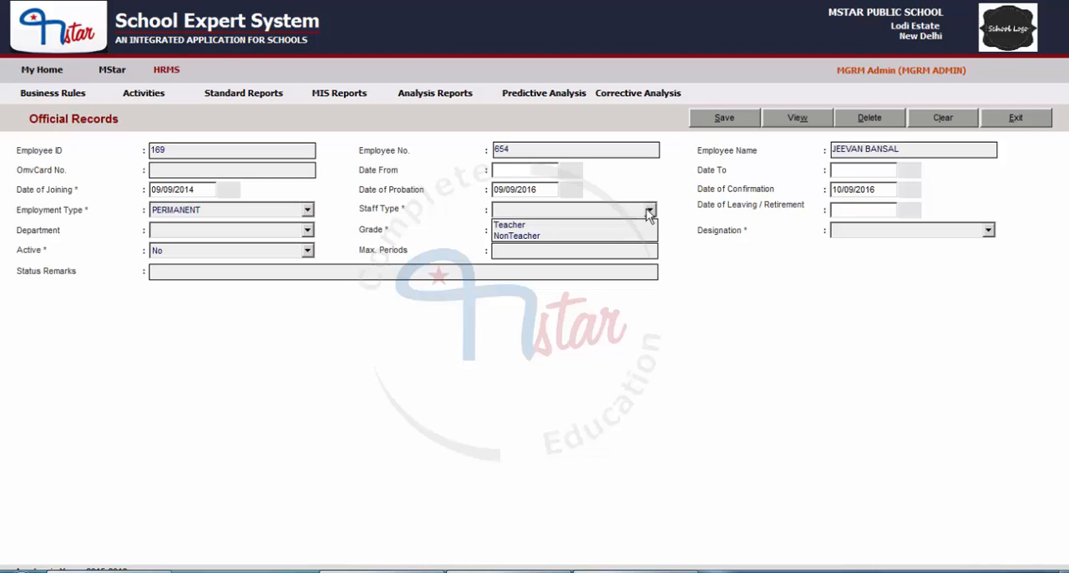
{"action": "left_click", "coordinate": [558, 224]}
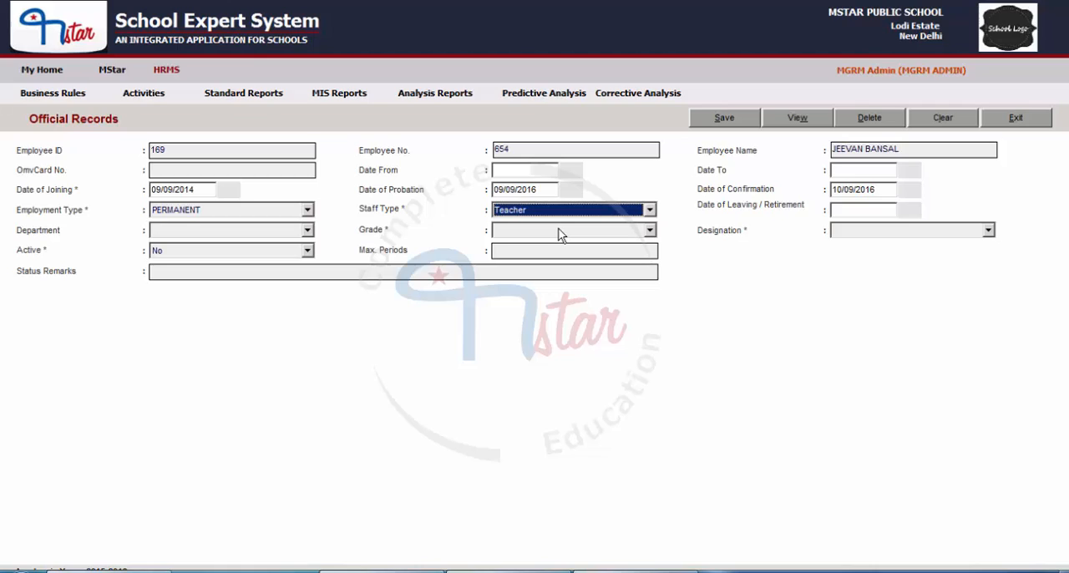
{"action": "left_click", "coordinate": [849, 210]}
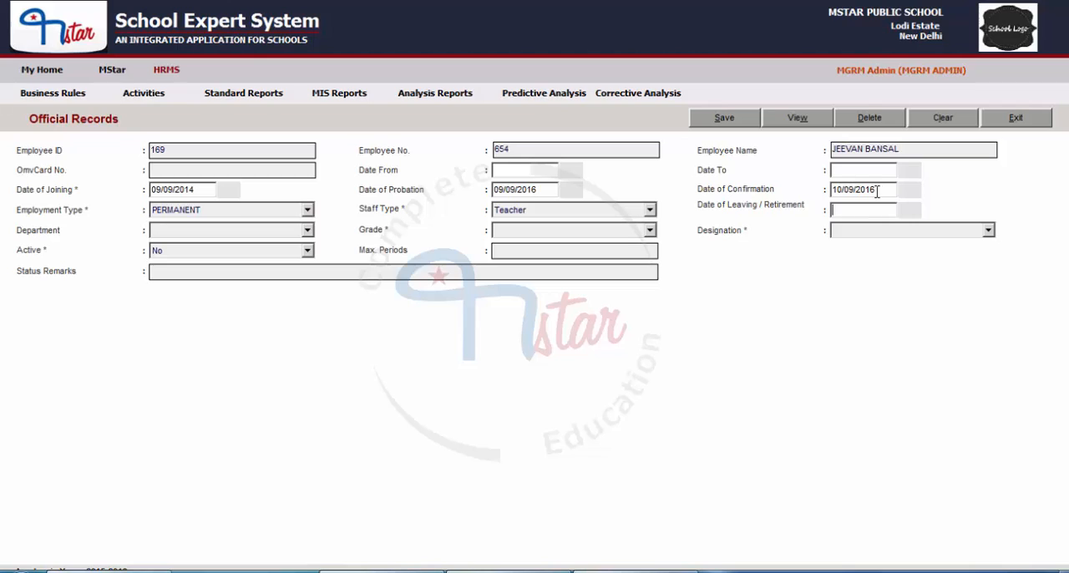
Assign the employee to the TEACHING department with grade 5200-20200 + 2800 GP
{"action": "left_click", "coordinate": [257, 230]}
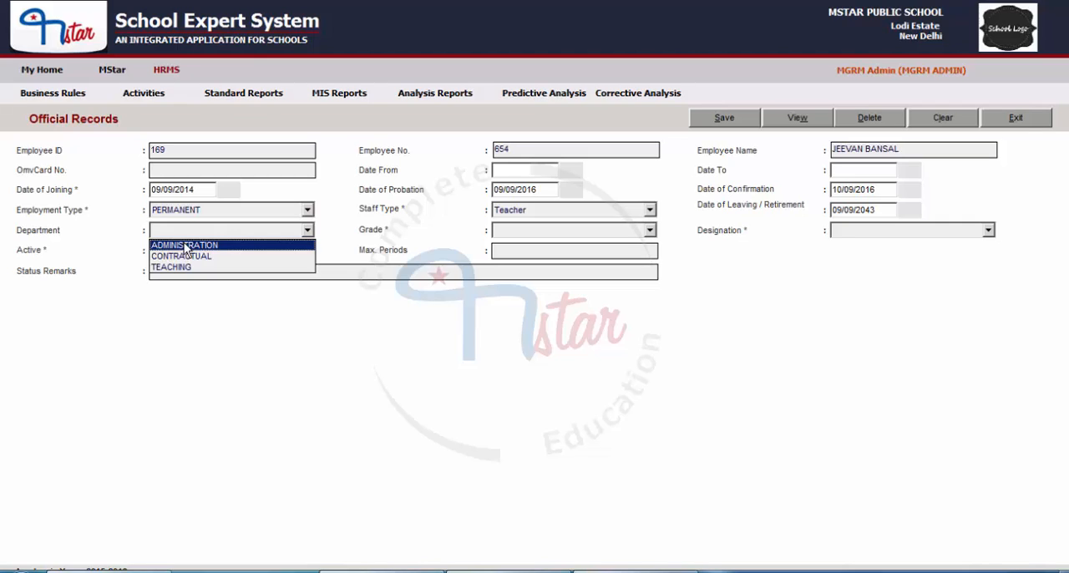
{"action": "left_click", "coordinate": [175, 266]}
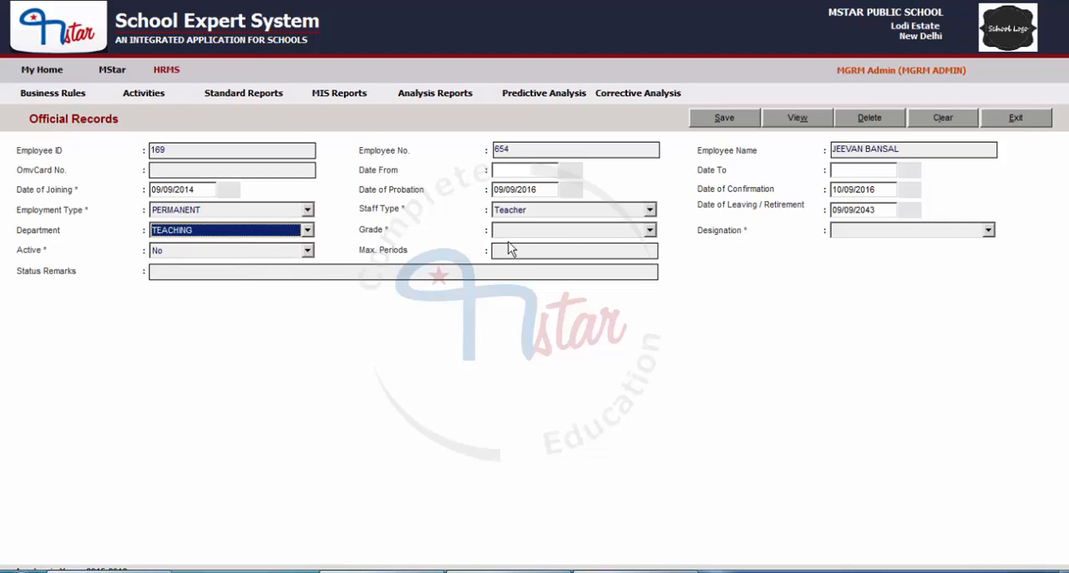
{"action": "left_click", "coordinate": [650, 230]}
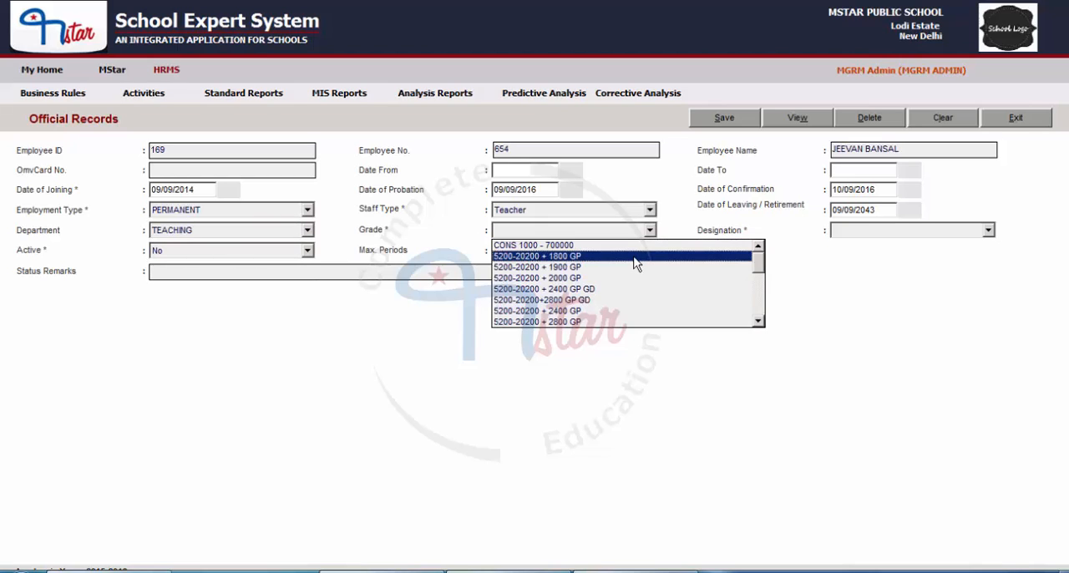
{"action": "scroll", "coordinate": [635, 264], "scroll_direction": "down", "scroll_amount": 1}
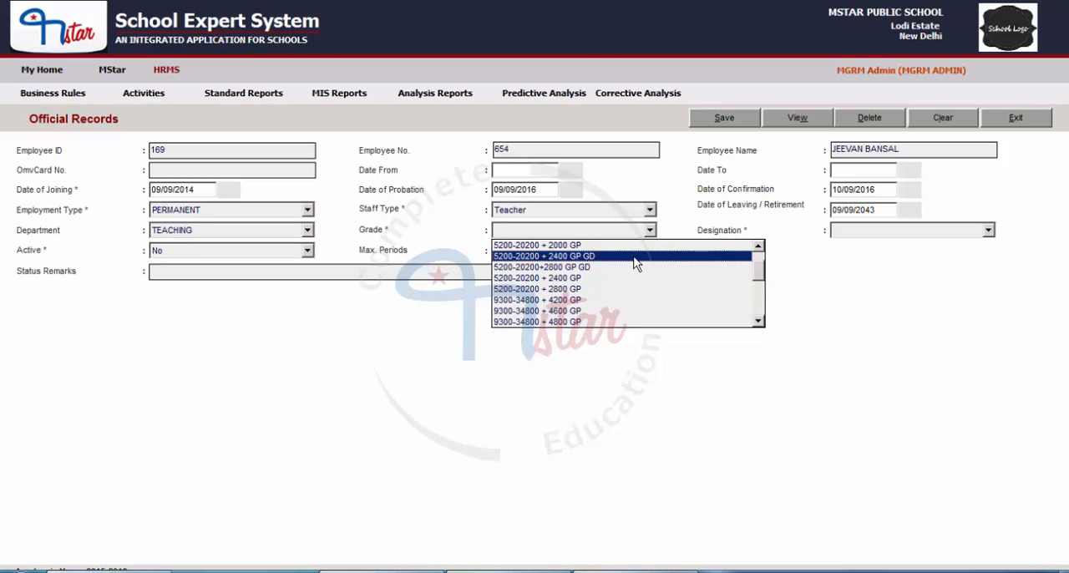
{"action": "scroll", "coordinate": [634, 264], "scroll_direction": "down", "scroll_amount": 1}
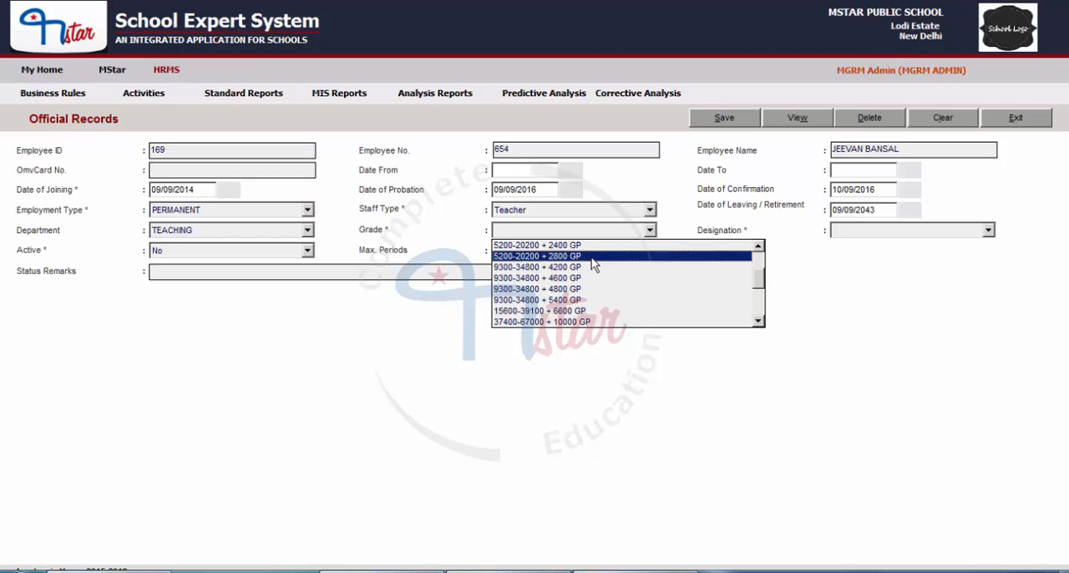
{"action": "left_click", "coordinate": [631, 256]}
Check the designations offered for the Teacher staff type and switch the Staff Type to NonTeacher
{"action": "left_click", "coordinate": [988, 231]}
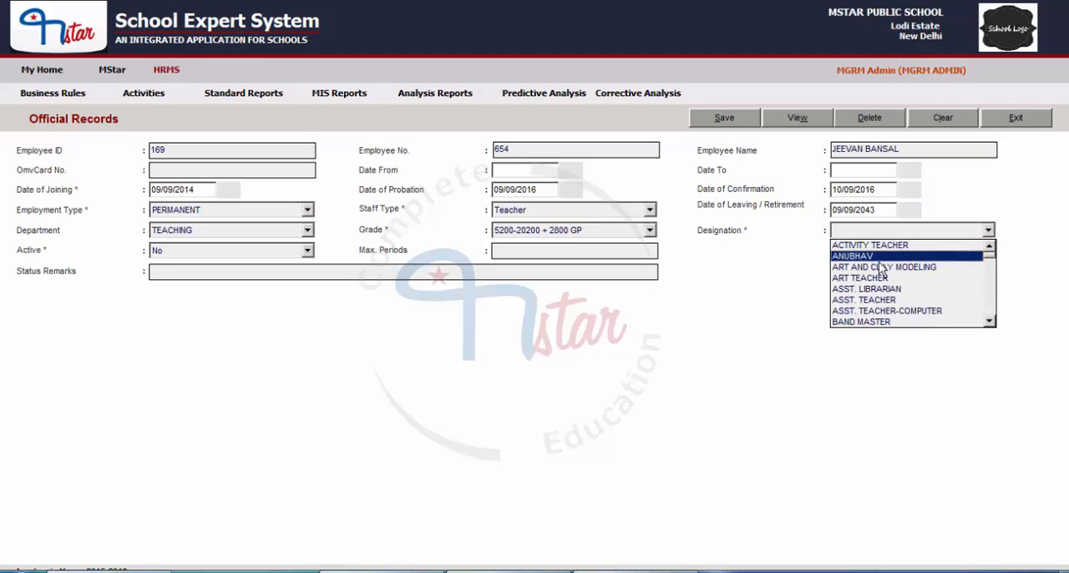
{"action": "scroll", "coordinate": [881, 268], "scroll_direction": "down", "scroll_amount": 2}
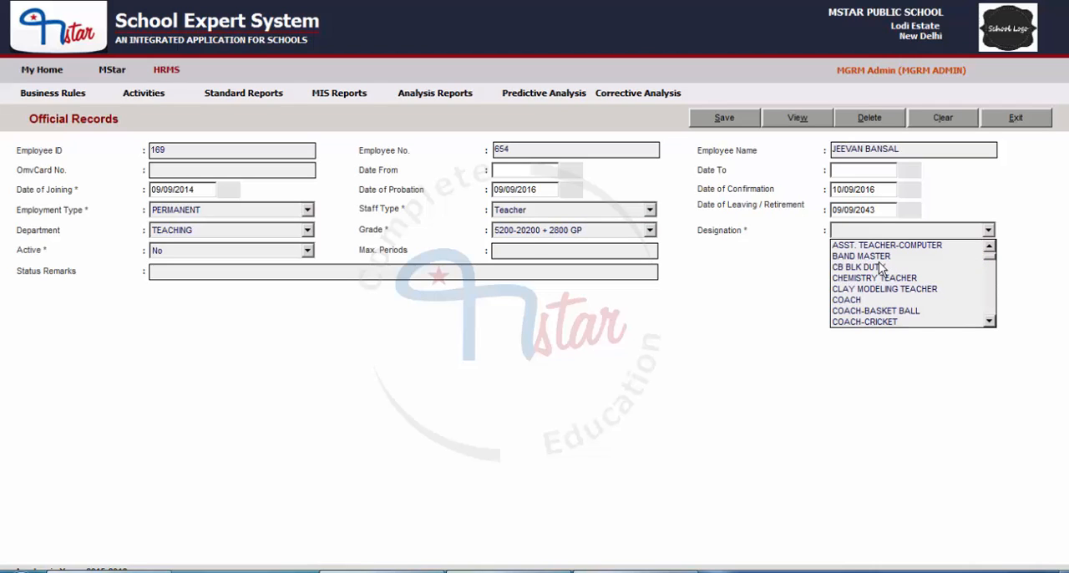
{"action": "left_click", "coordinate": [523, 212]}
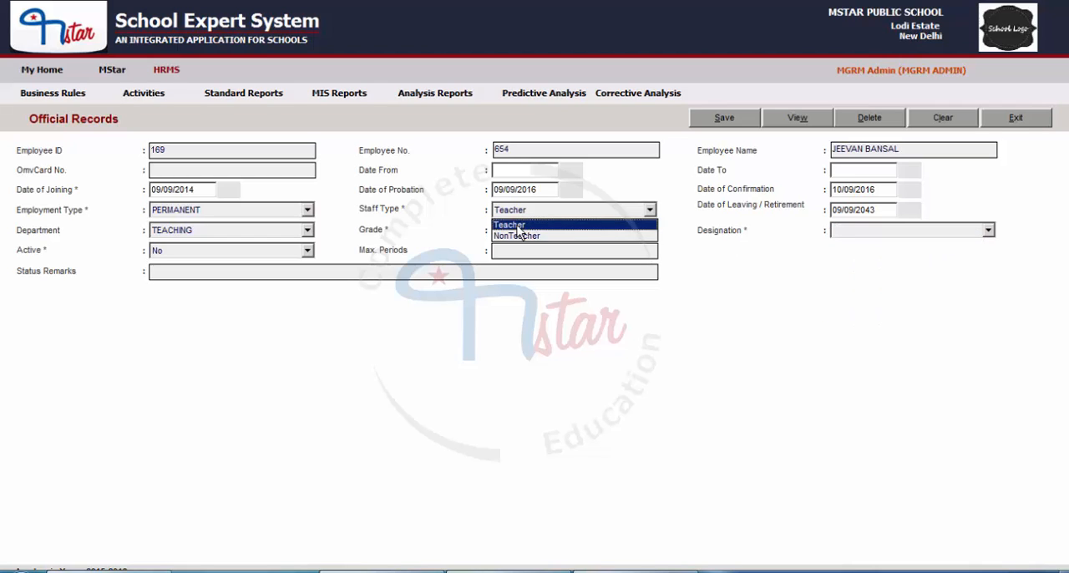
{"action": "left_click", "coordinate": [520, 226]}
{"action": "left_click", "coordinate": [890, 234]}
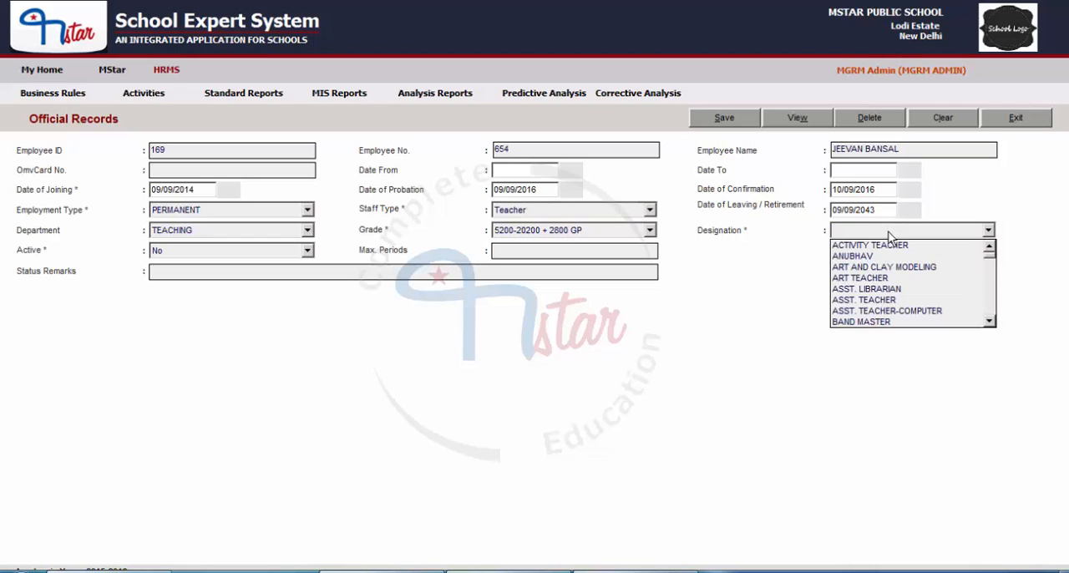
{"action": "left_click", "coordinate": [584, 215]}
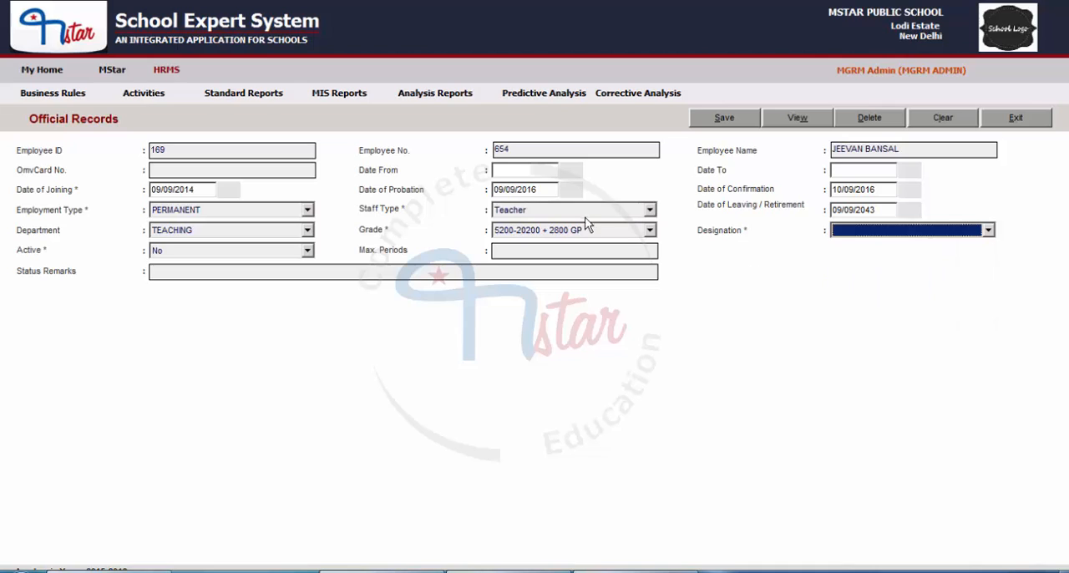
{"action": "left_click", "coordinate": [528, 212]}
{"action": "left_click", "coordinate": [518, 236]}
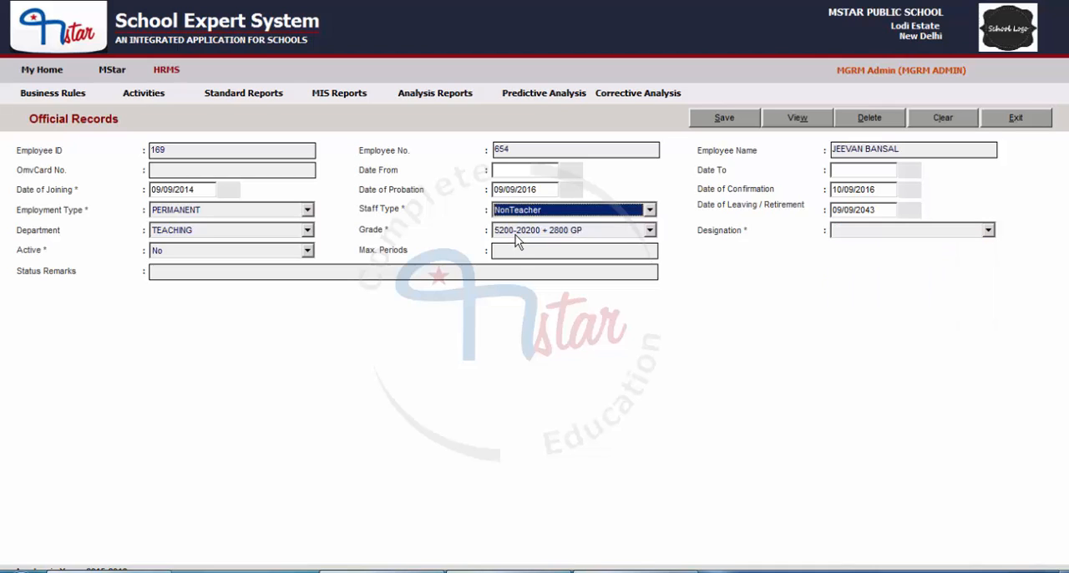
Check the NonTeacher designations, return the Staff Type to Teacher and set the Designation to ASST. TEACHER
{"action": "left_click", "coordinate": [918, 231]}
{"action": "scroll", "coordinate": [920, 255], "scroll_direction": "down", "scroll_amount": 1}
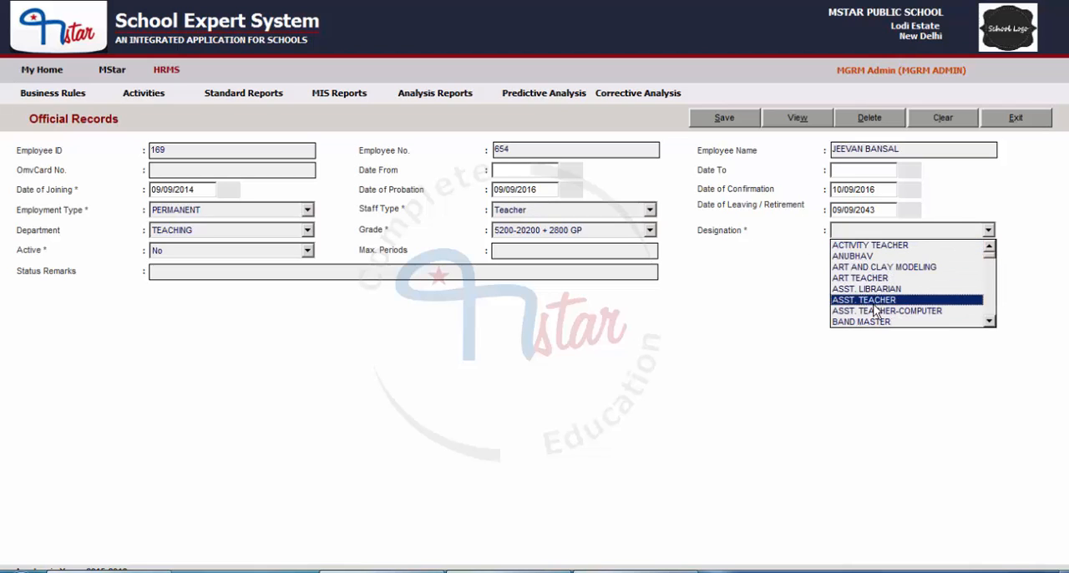
{"action": "left_click", "coordinate": [873, 304]}
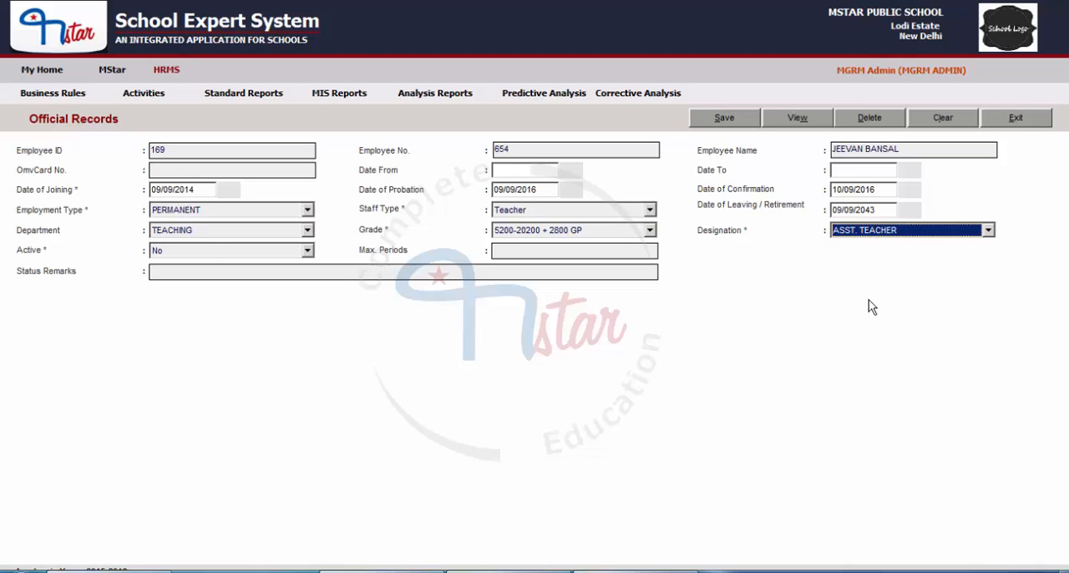
Set the employee's Active status to Yes and Max. Periods to 28
{"action": "left_click", "coordinate": [212, 252]}
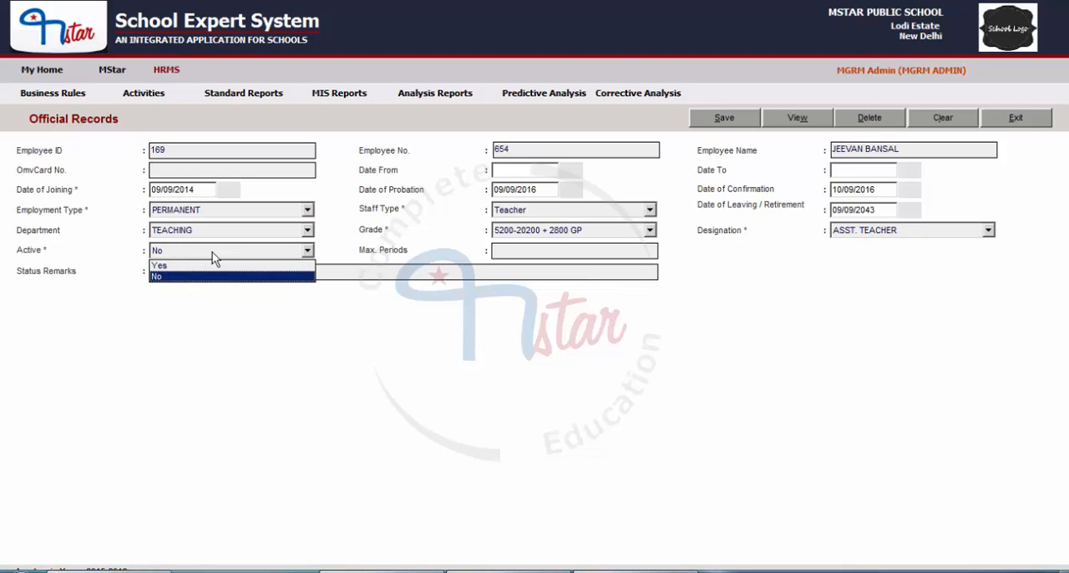
{"action": "left_click", "coordinate": [168, 265]}
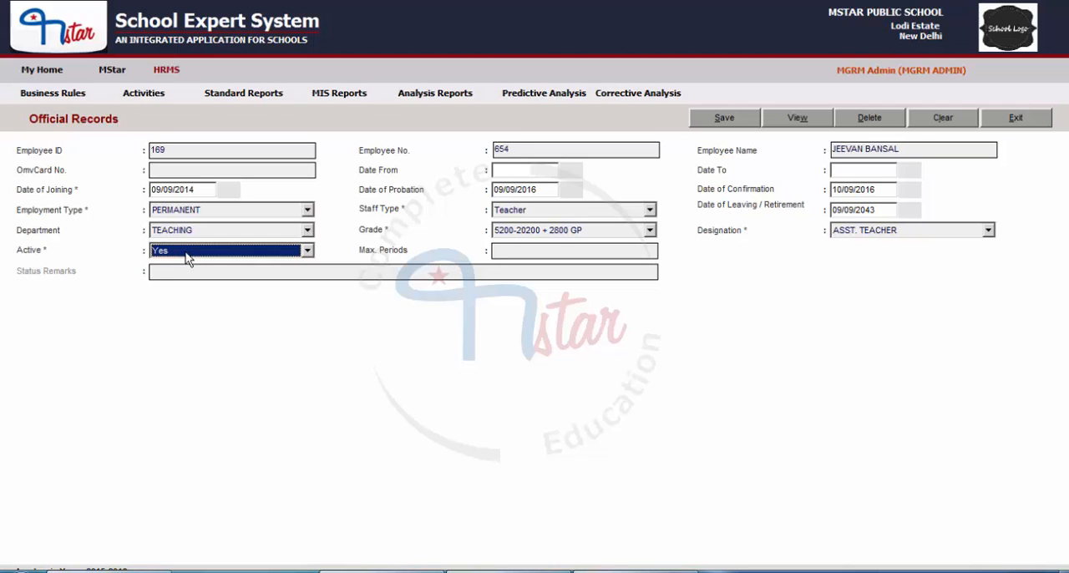
{"action": "left_click", "coordinate": [508, 249]}
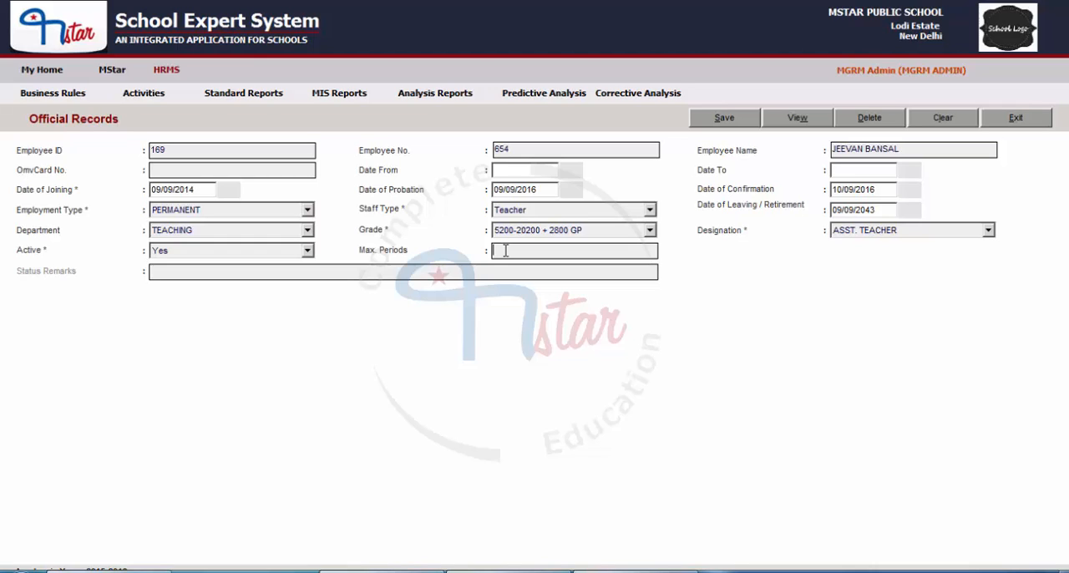
{"action": "type", "text": "28"}
Set the employee's Active status to No and enter TRANSFER as the Status Remarks
{"action": "left_click", "coordinate": [194, 254]}
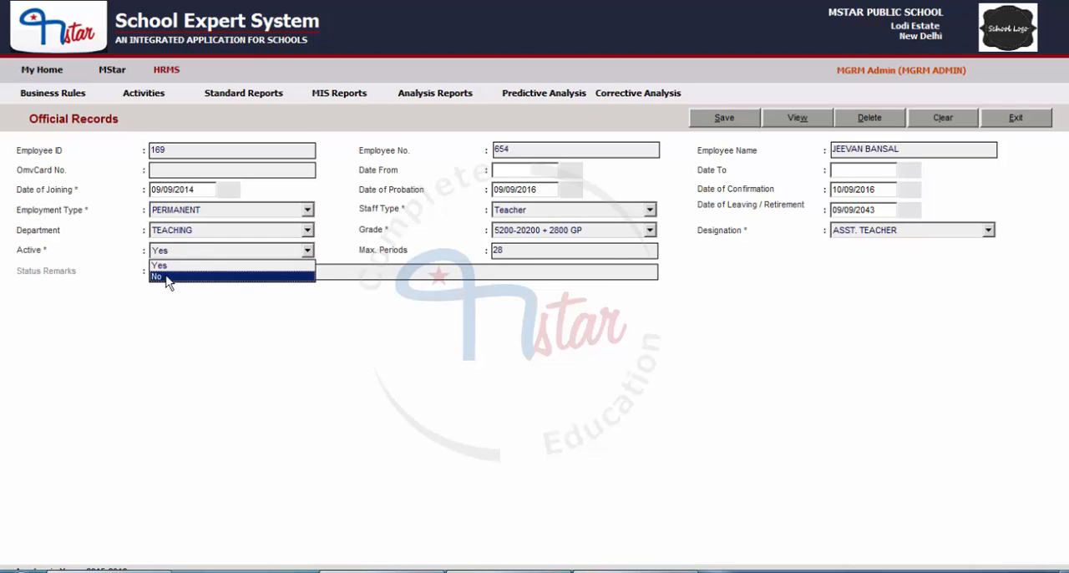
{"action": "left_click", "coordinate": [167, 276]}
{"action": "left_click", "coordinate": [167, 275]}
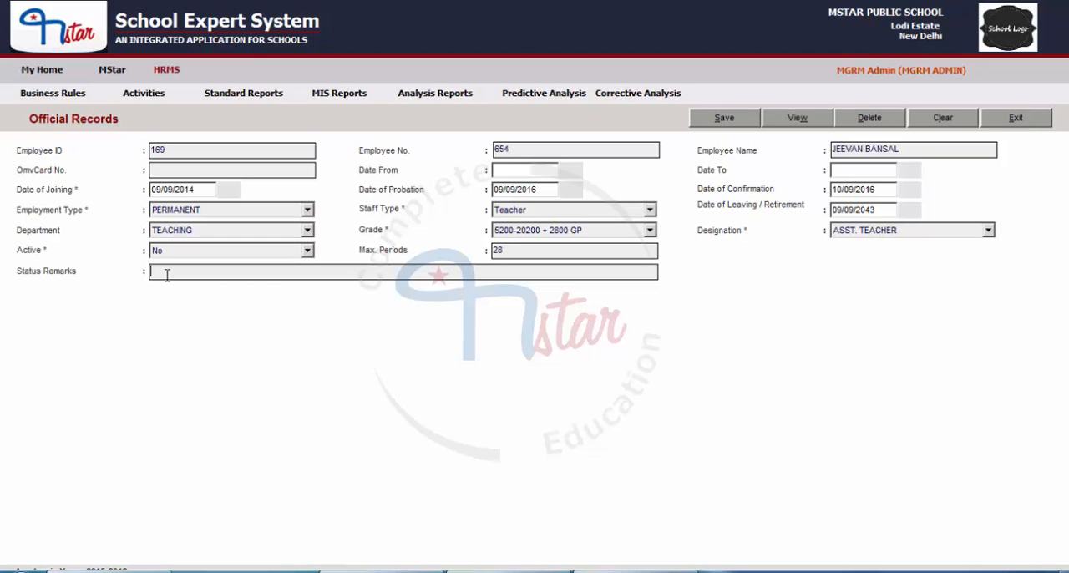
{"action": "type", "text": "TRANSFER"}
Clear the Status Remarks text and return the employee's Active status to Yes
{"action": "key", "text": "ctrl+a"}
{"action": "key", "text": "BackSpace"}
{"action": "left_click", "coordinate": [194, 253]}
{"action": "left_click", "coordinate": [187, 265]}
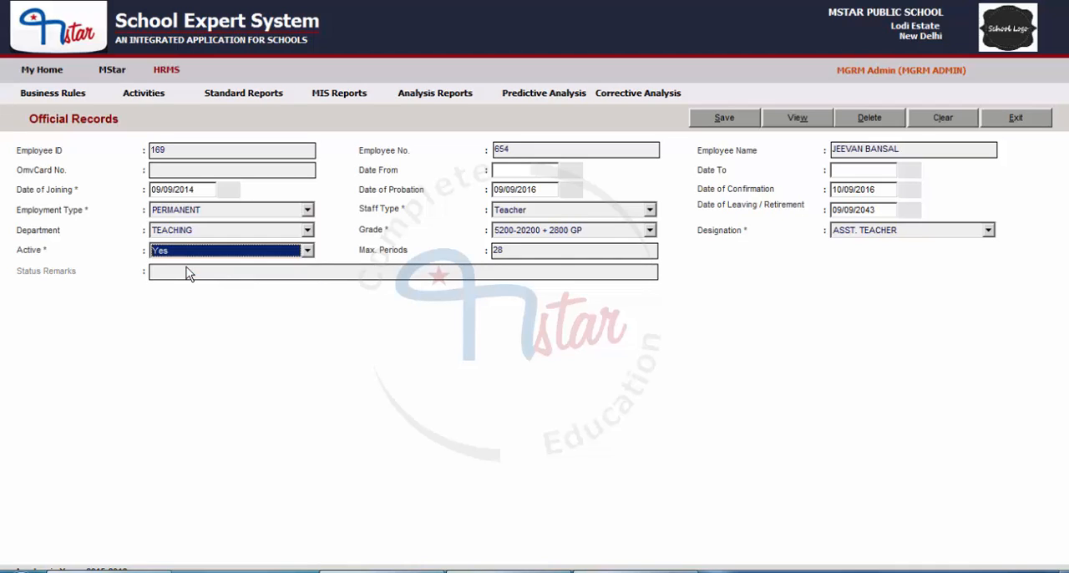
Save the employee's official record, dismiss the message and clear the form
{"action": "left_click", "coordinate": [720, 118]}
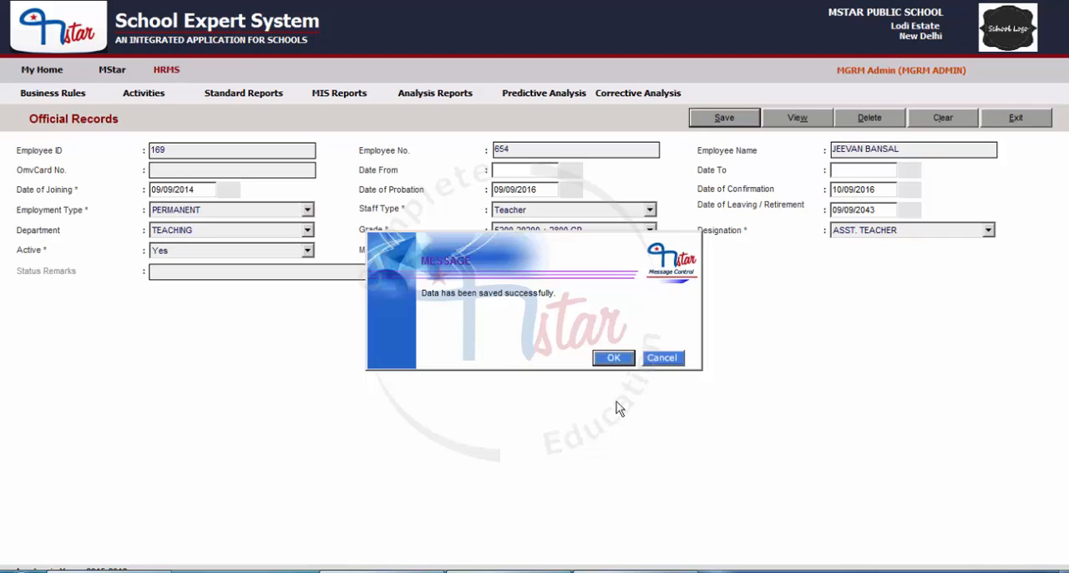
{"action": "left_click", "coordinate": [613, 358]}
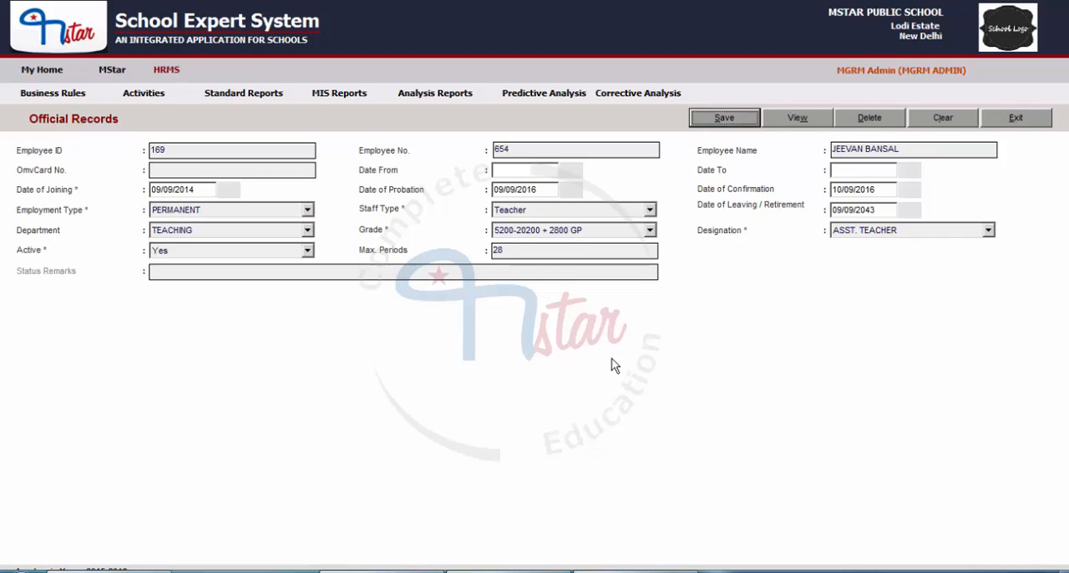
{"action": "left_click", "coordinate": [943, 118]}
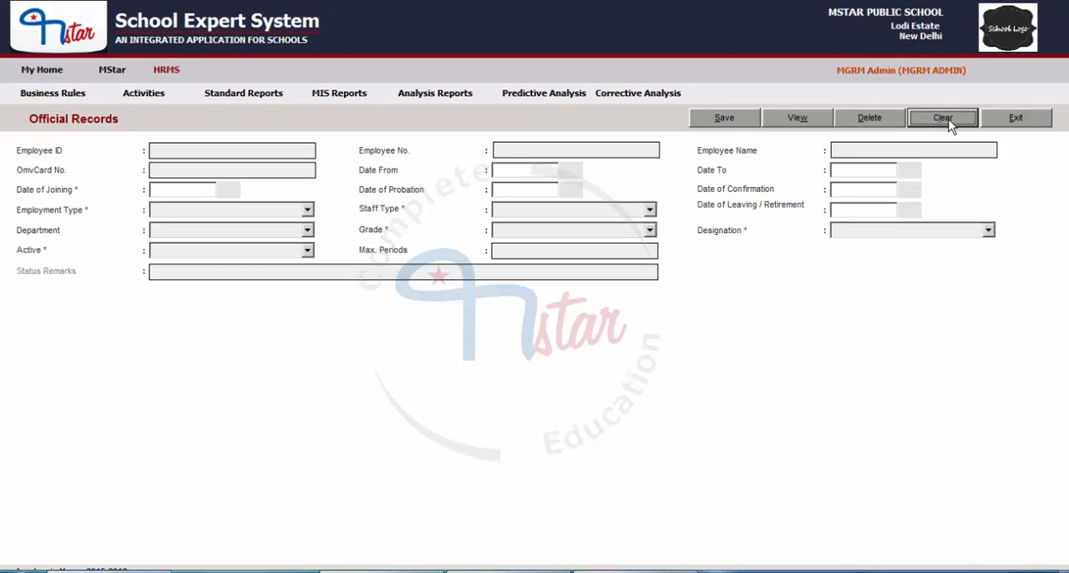
Search the current employees by the employee's name, view the saved official record and clear the form
{"action": "left_click", "coordinate": [798, 120]}
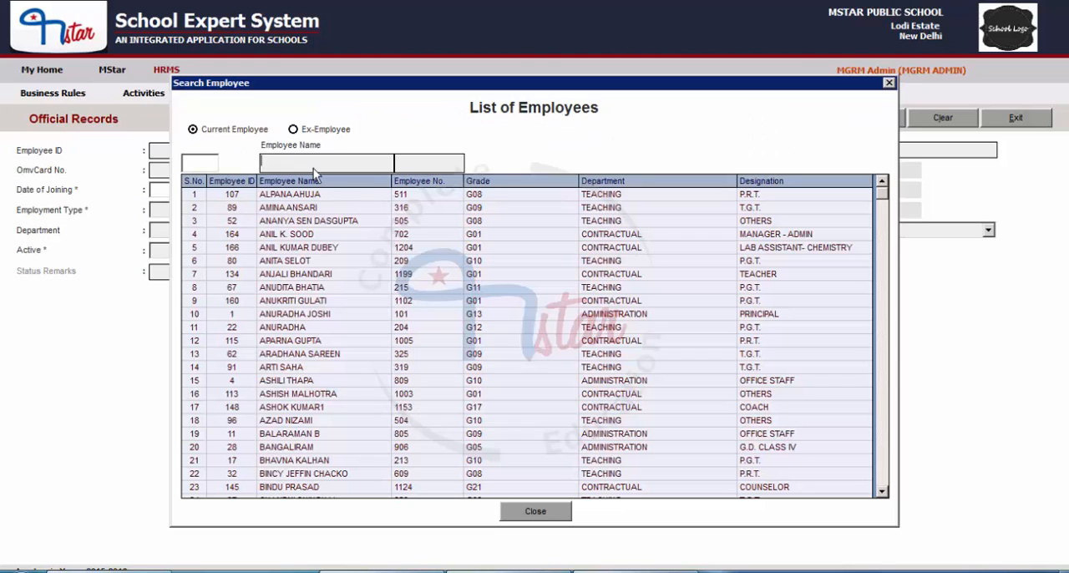
{"action": "type", "text": "JEEV"}
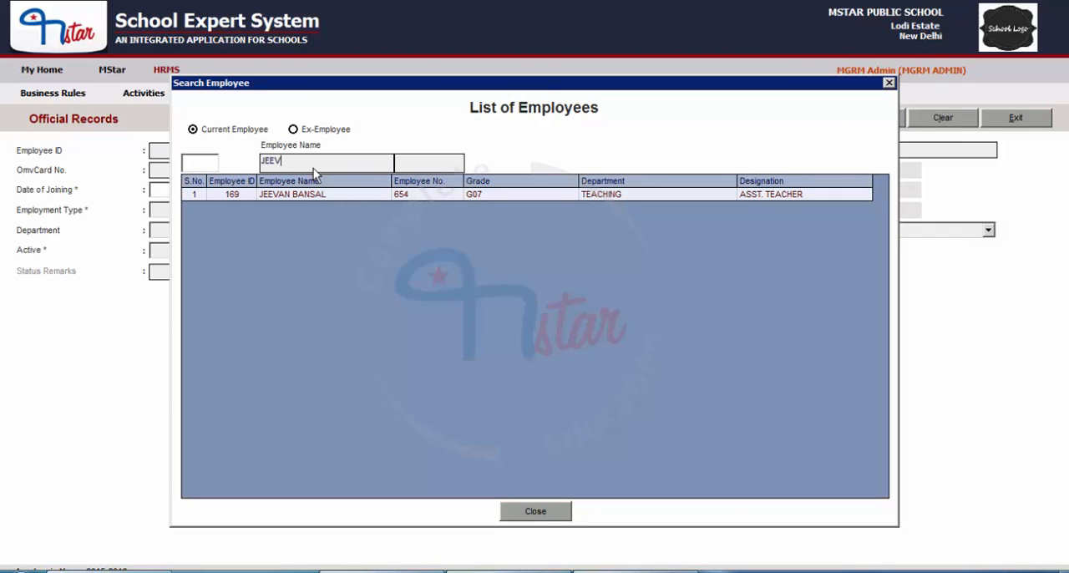
{"action": "type", "text": "AN"}
{"action": "double_click", "coordinate": [320, 199]}
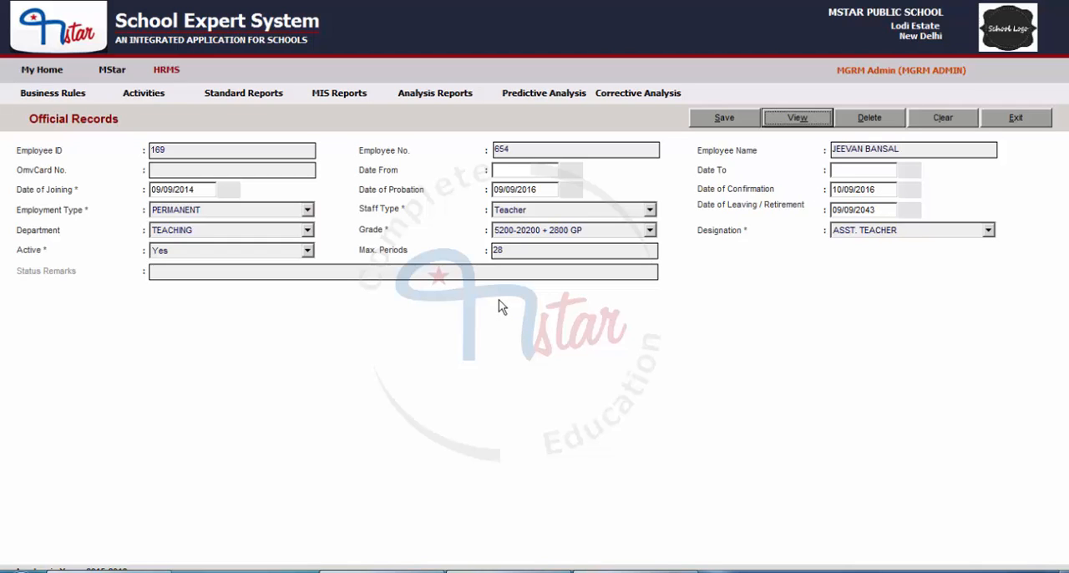
{"action": "key", "text": "alt+c"}
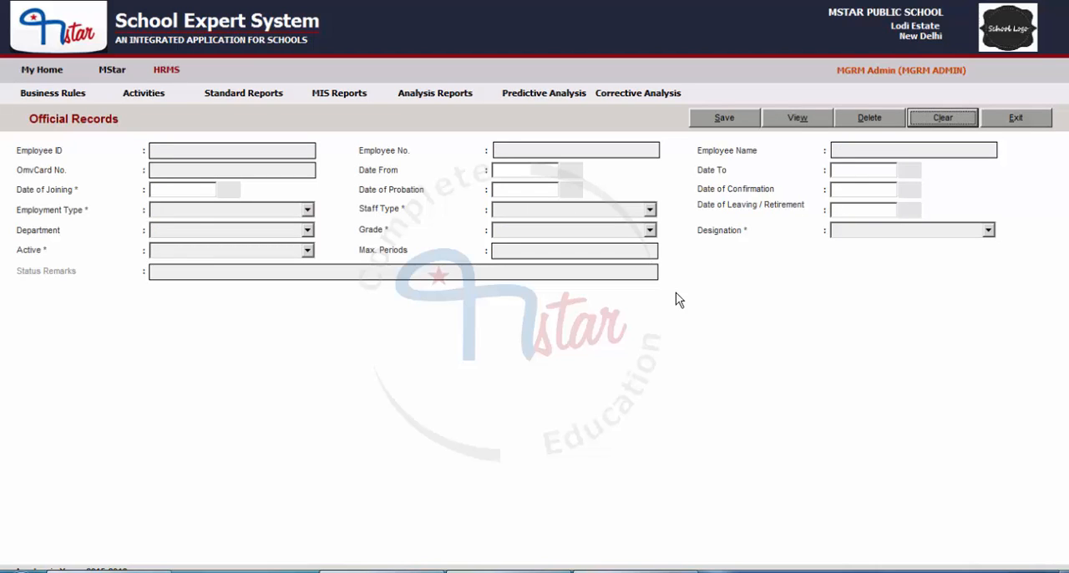
Find the same employee by name in the employee list and load the official record for editing
{"action": "left_click", "coordinate": [794, 117]}
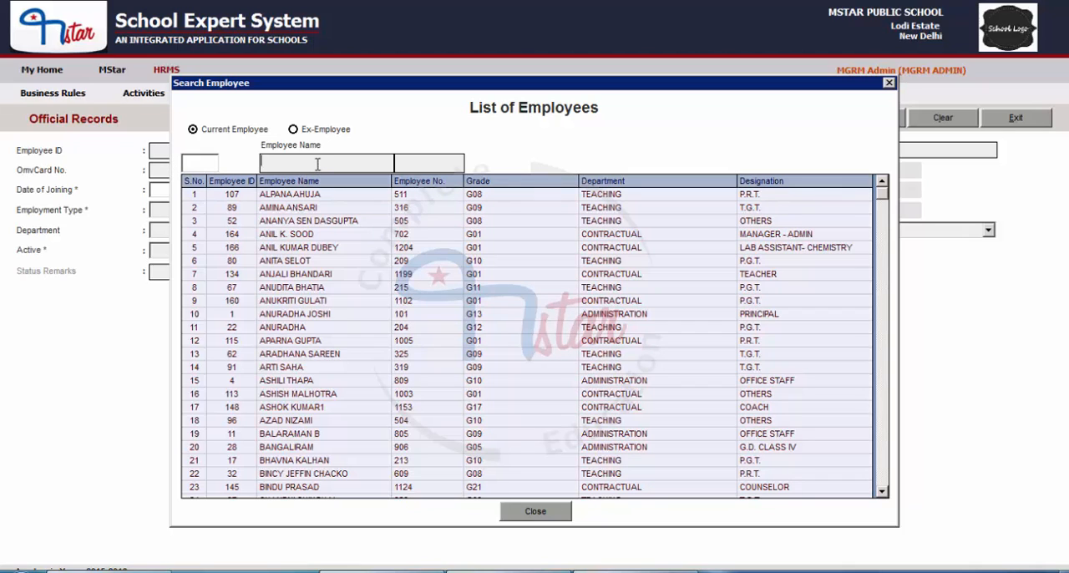
{"action": "type", "text": "JEEVA"}
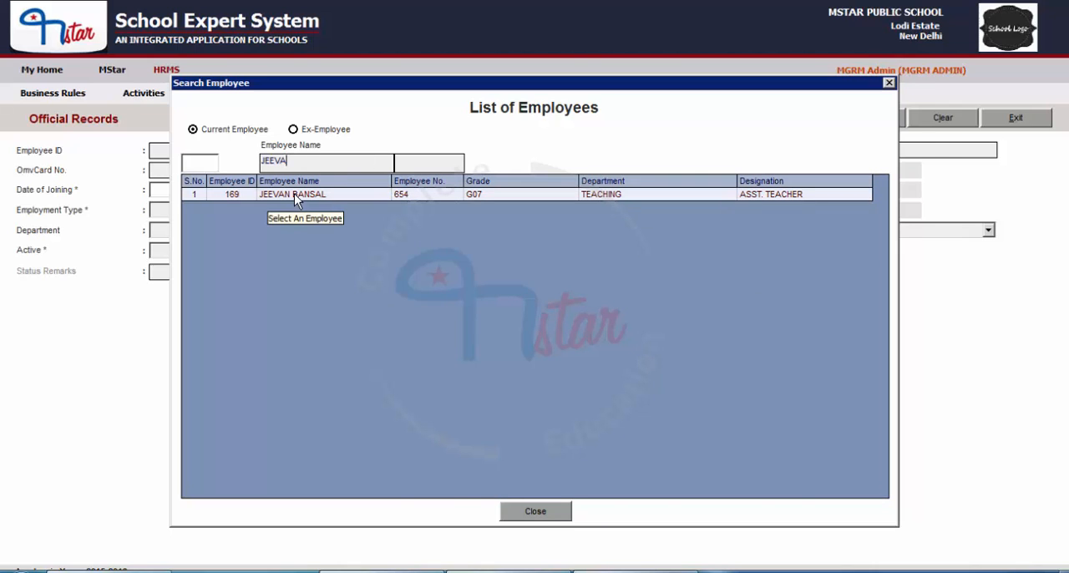
{"action": "double_click", "coordinate": [294, 193]}
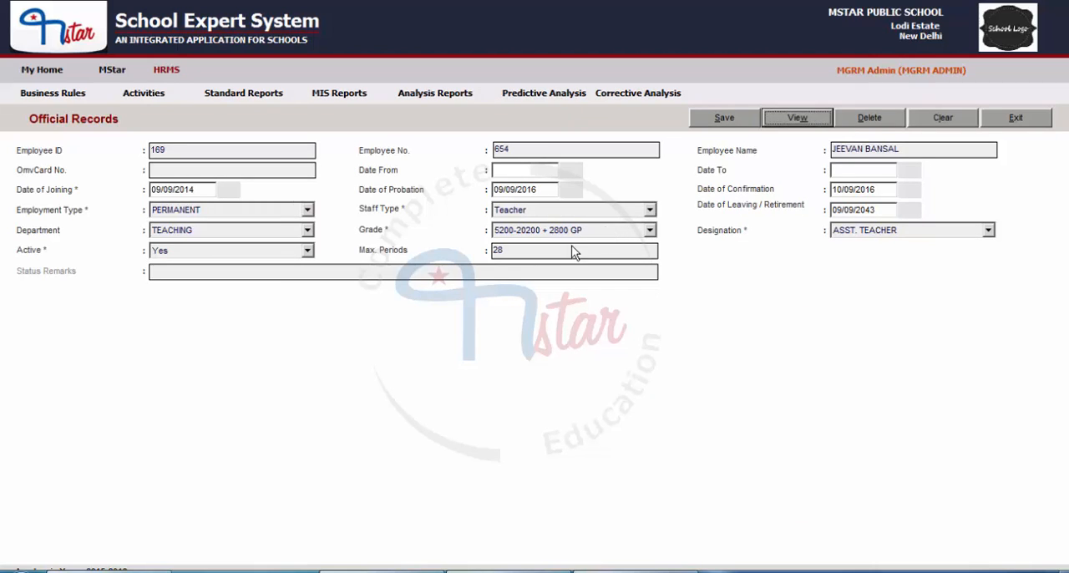
Set the employee's Max. Periods to 27 and the Designation to CHEMISTRY TEACHER
{"action": "left_click_drag", "start_coordinate": [571, 248], "coordinate": [491, 262]}
{"action": "type", "text": "27"}
{"action": "left_click", "coordinate": [911, 229]}
{"action": "left_click", "coordinate": [885, 289]}
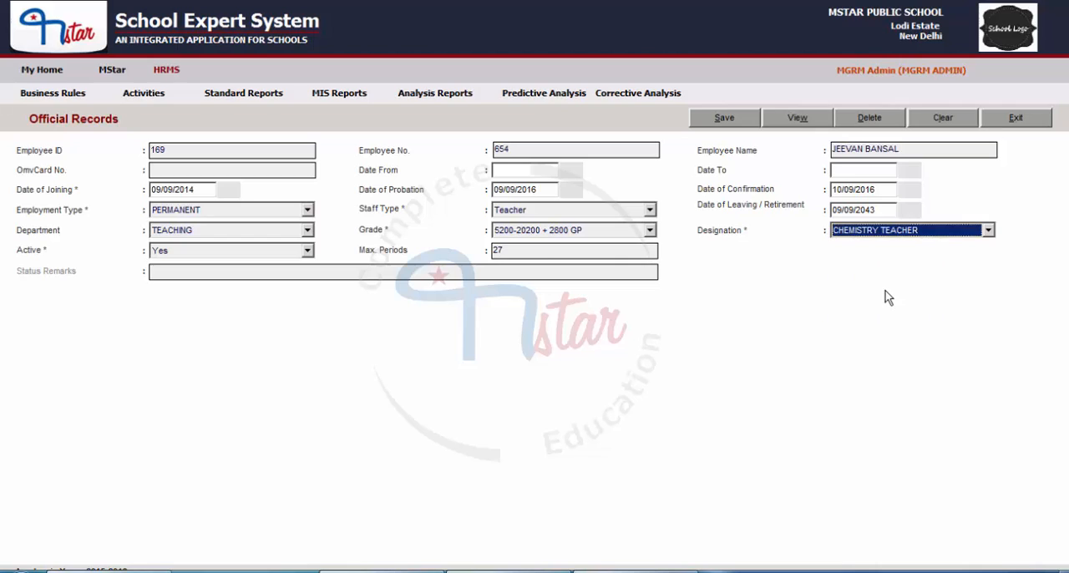
Save the modified official record, dismiss the message and empty the form
{"action": "left_click", "coordinate": [725, 118]}
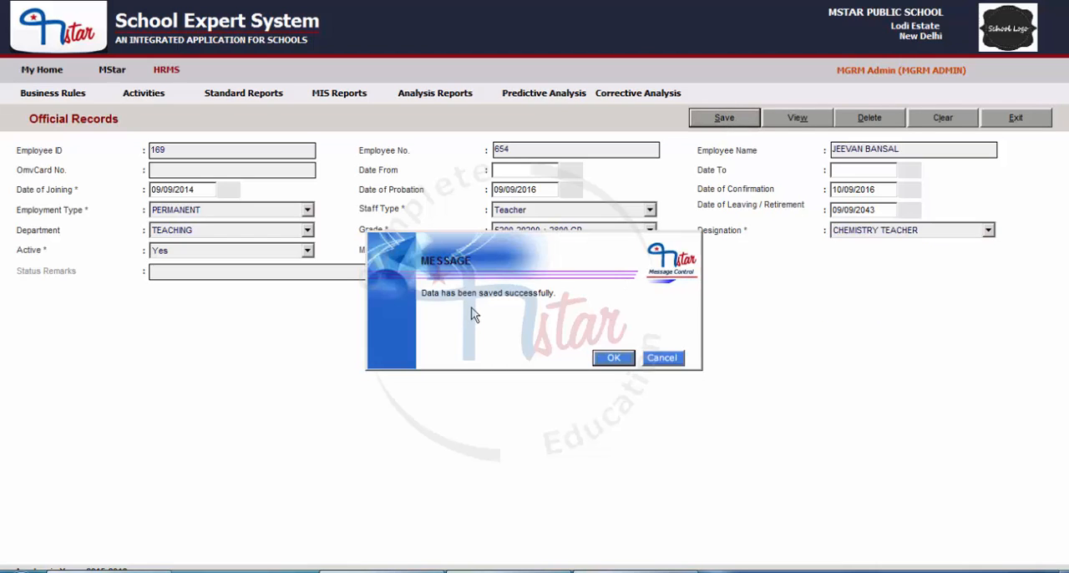
{"action": "left_click", "coordinate": [613, 358]}
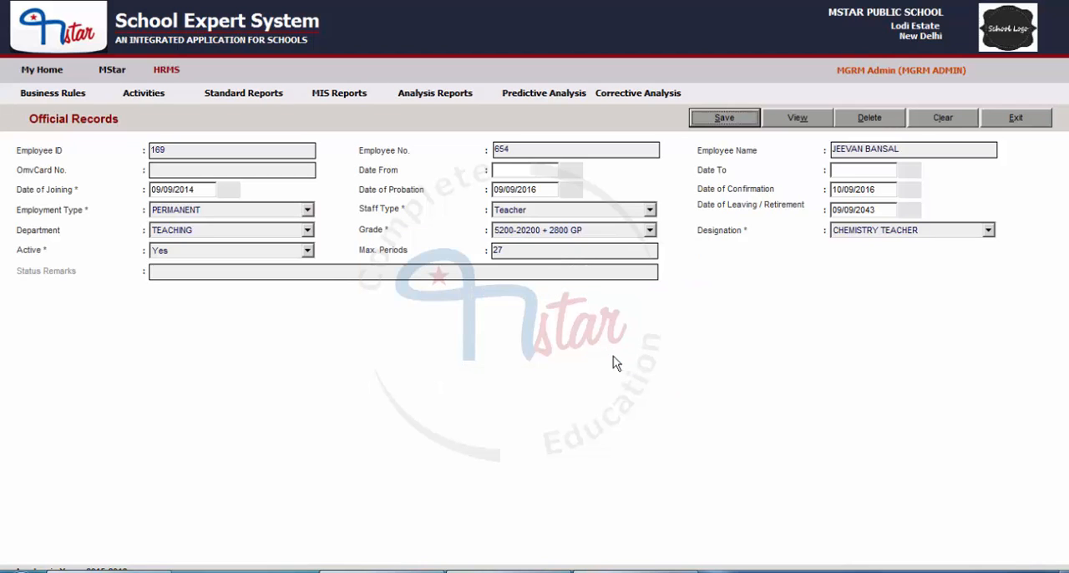
{"action": "left_click", "coordinate": [951, 126]}
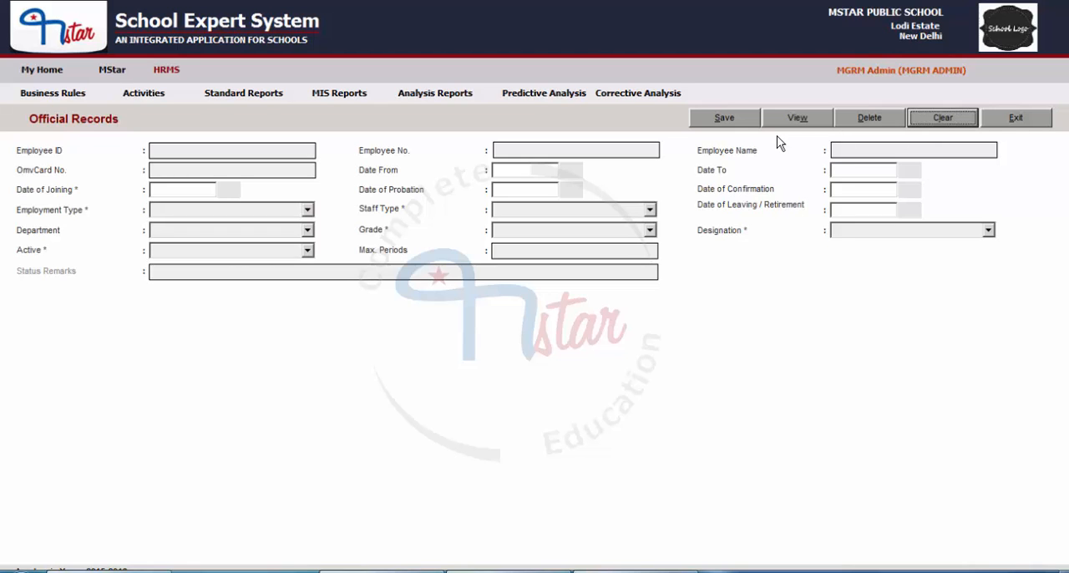
Look up the employee by name again, check the Designation in the updated record and clear the form
{"action": "left_click", "coordinate": [791, 117]}
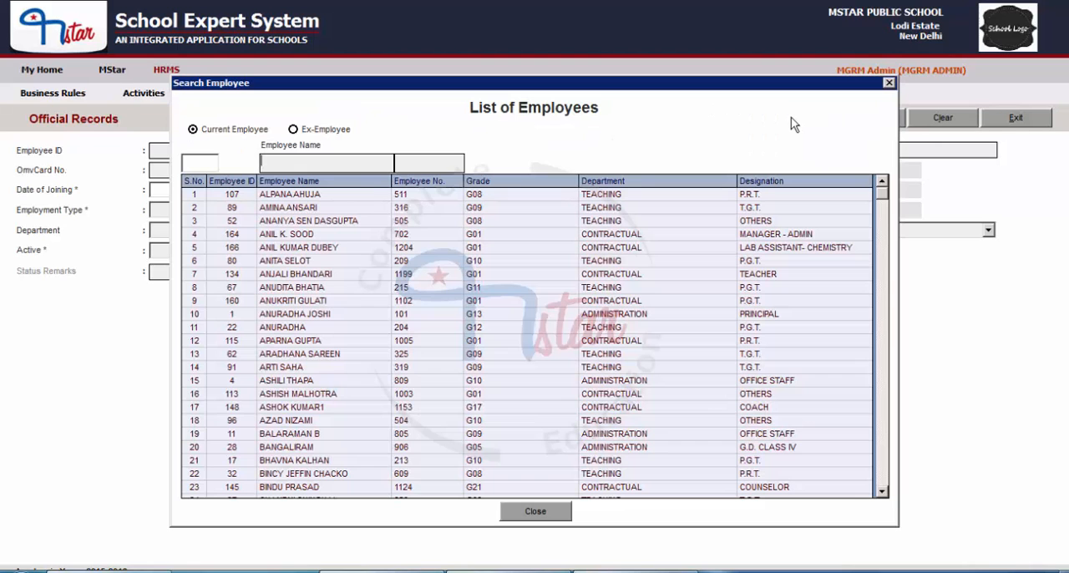
{"action": "type", "text": "JEEVAN"}
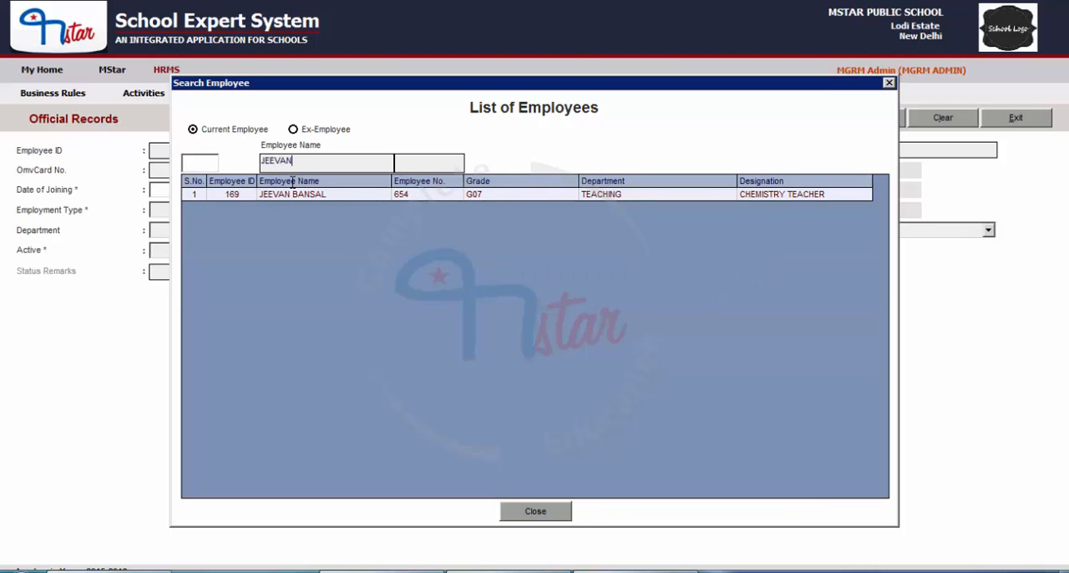
{"action": "double_click", "coordinate": [291, 194]}
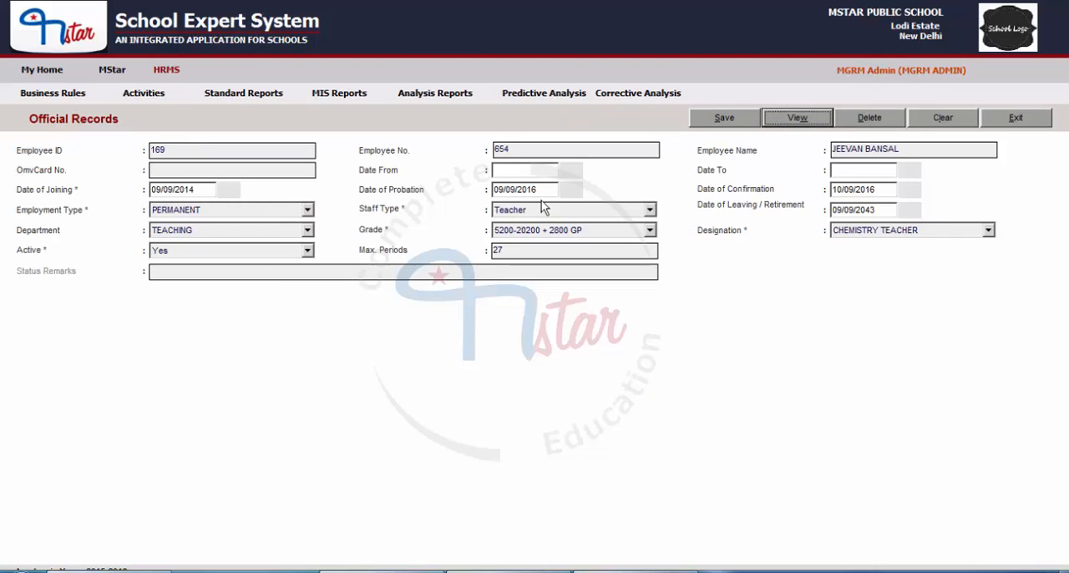
{"action": "left_click", "coordinate": [891, 235]}
{"action": "left_click", "coordinate": [890, 236]}
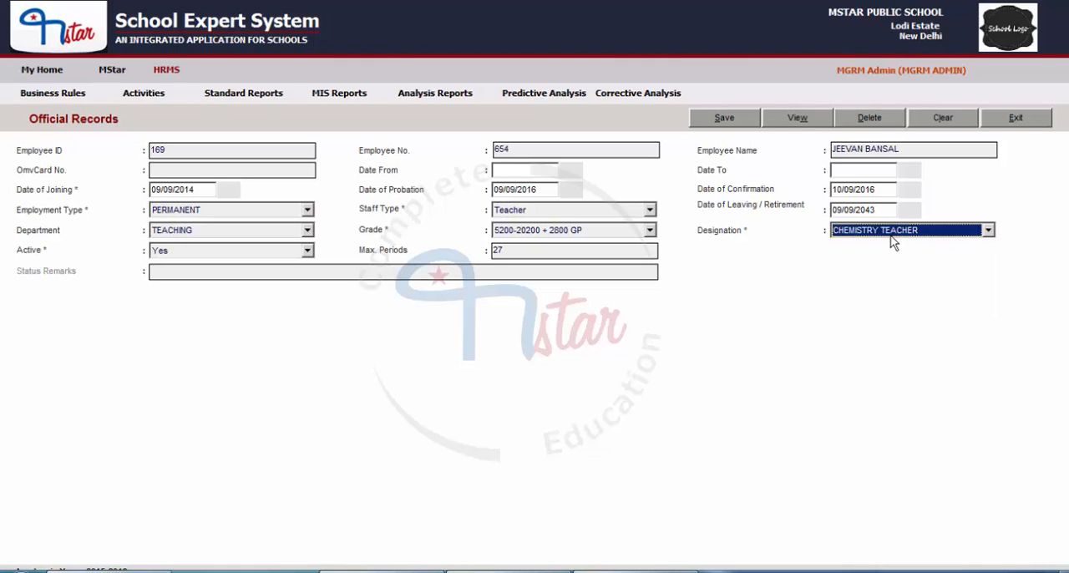
{"action": "key", "text": "alt+c"}
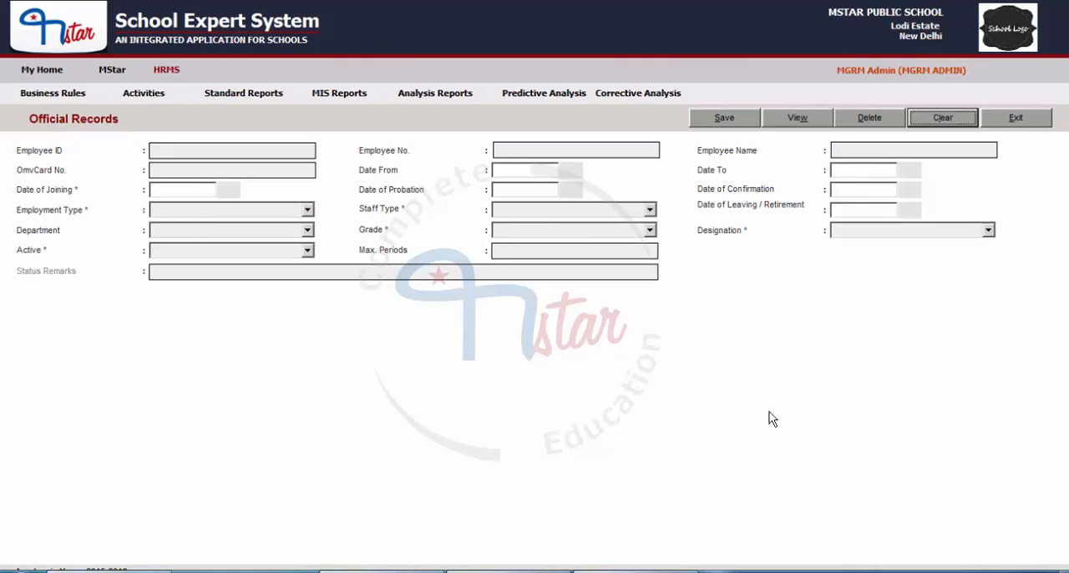